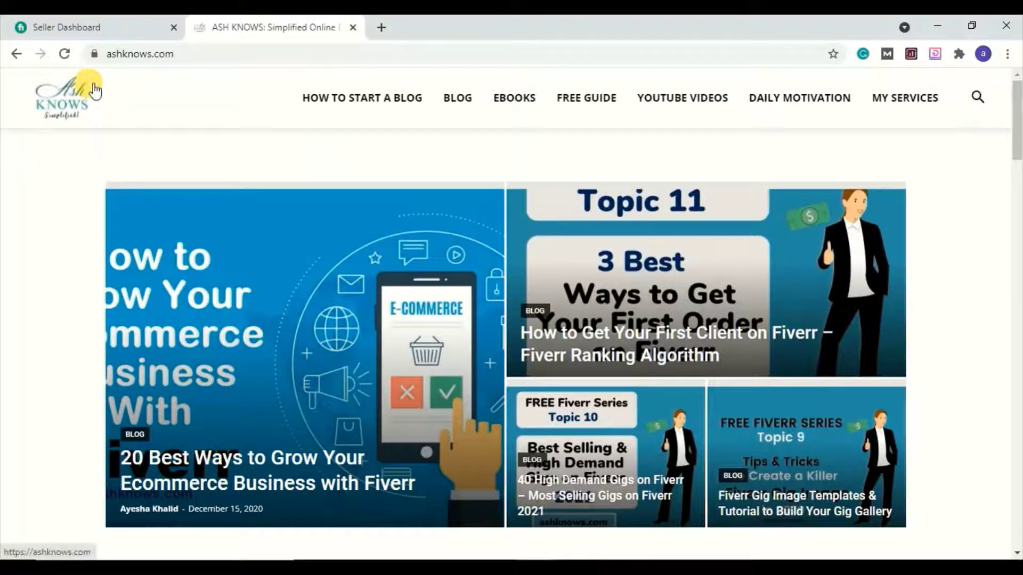
Step: Switch from the ASH KNOWS blog to the Fiverr Seller Dashboard tab showing 10 active orders
left_click(129, 21)
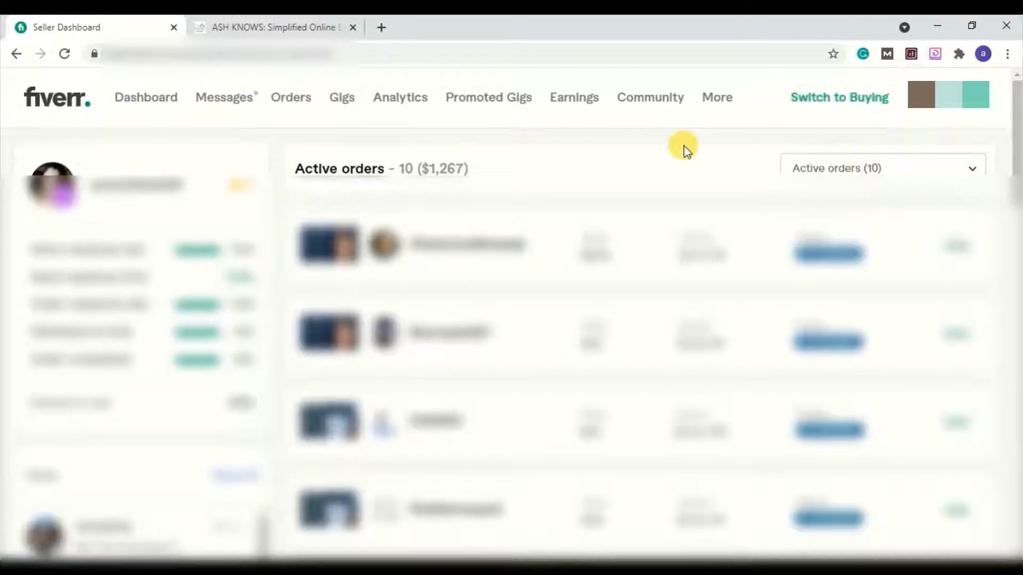
Step: Go to Buyer Requests through the More menu in Fiverr's top navigation
left_click(714, 99)
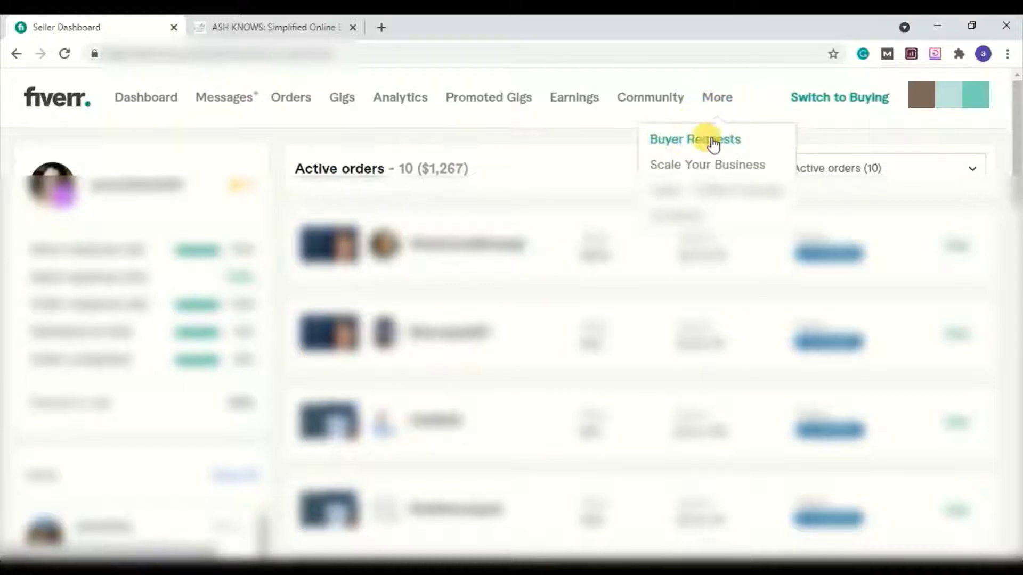
left_click(694, 142)
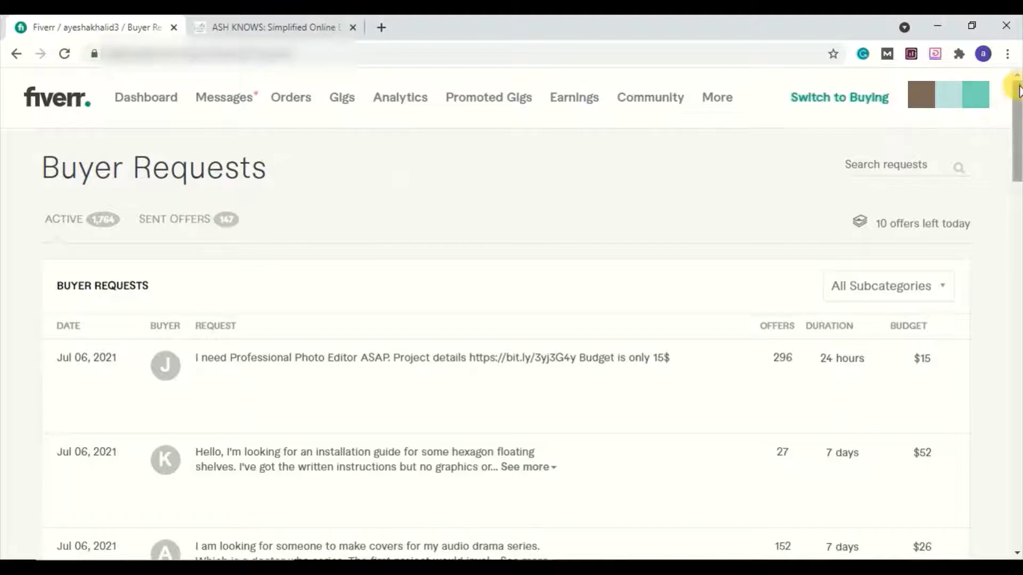
Step: Start an offer on the $15 Professional Photo Editor request to bring up gig selection
left_click_drag(1011, 85, 1019, 106)
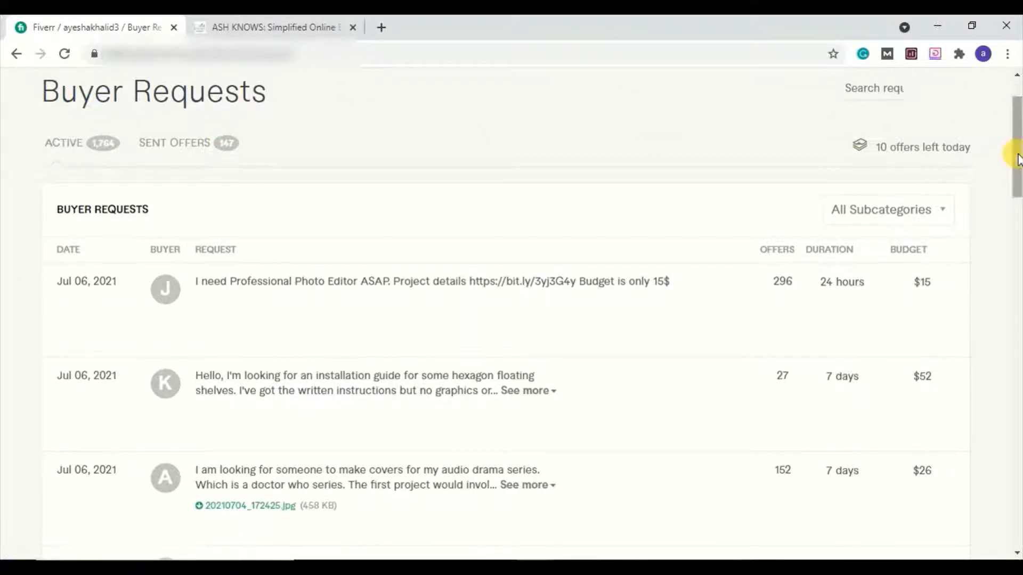
scroll(1018, 159, "up", 2)
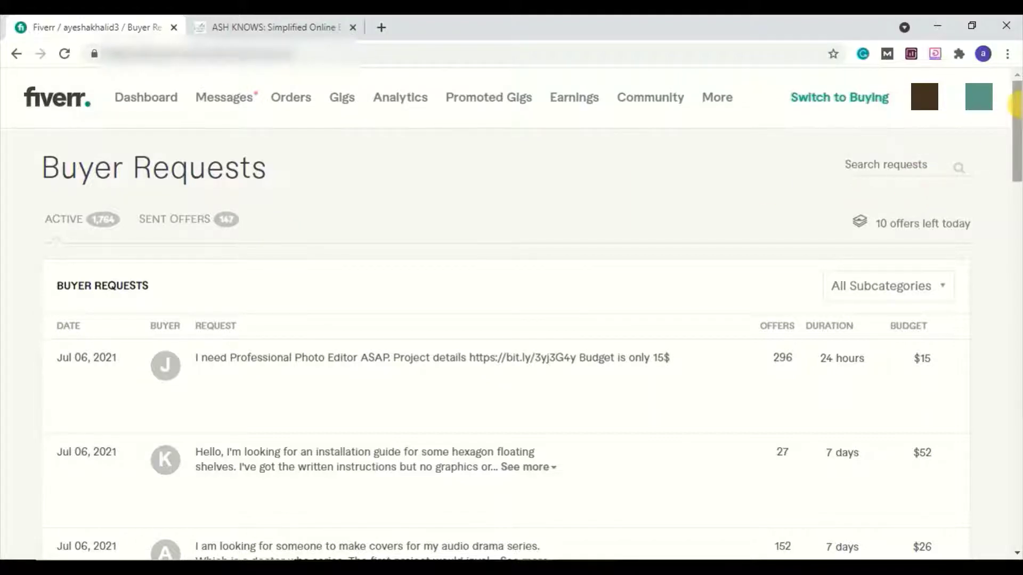
mouse_move(1017, 109)
left_mouse_down()
mouse_move(1017, 302)
mouse_move(1015, 120)
left_mouse_up()
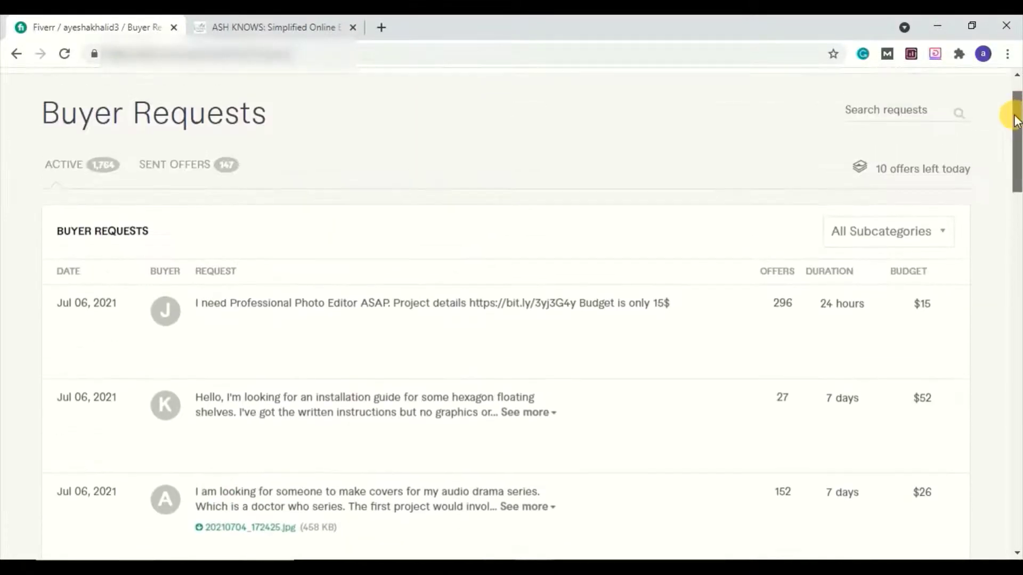
mouse_move(450, 297)
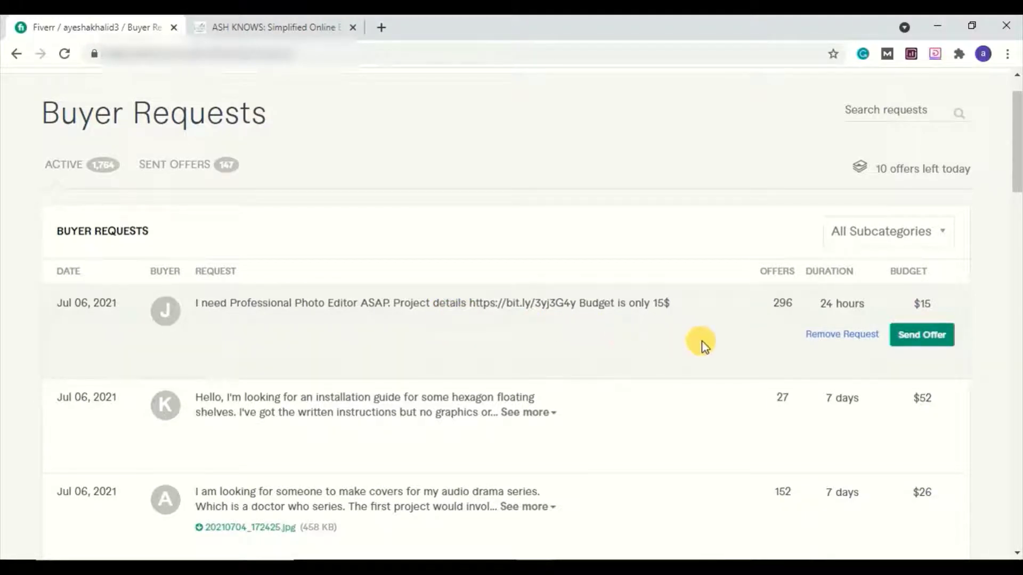
left_click(925, 336)
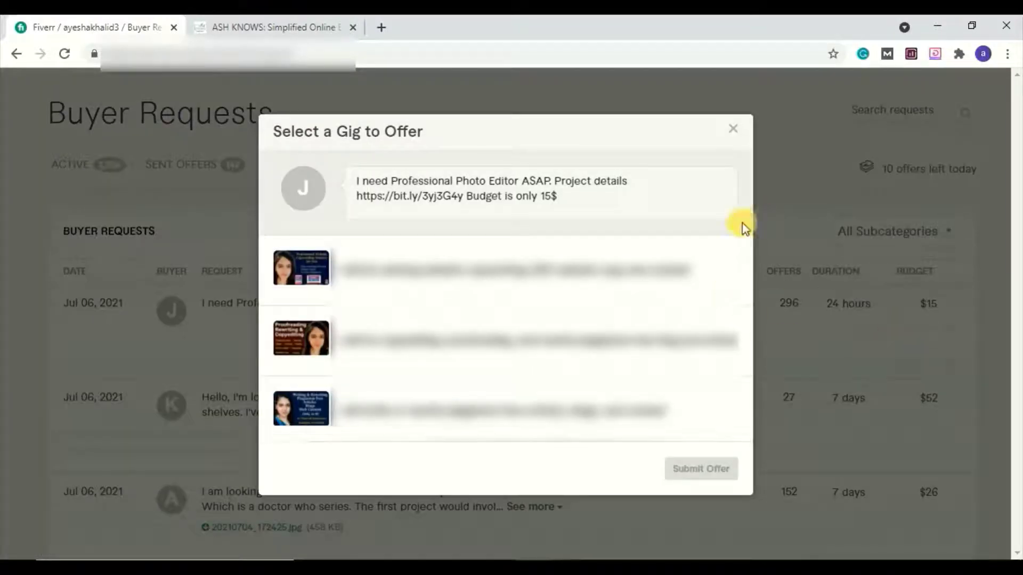
Step: Pick the website copywriting gig for the photo editor request's custom offer
mouse_move(749, 244)
left_mouse_down()
mouse_move(730, 292)
mouse_move(740, 433)
mouse_move(745, 245)
left_mouse_up()
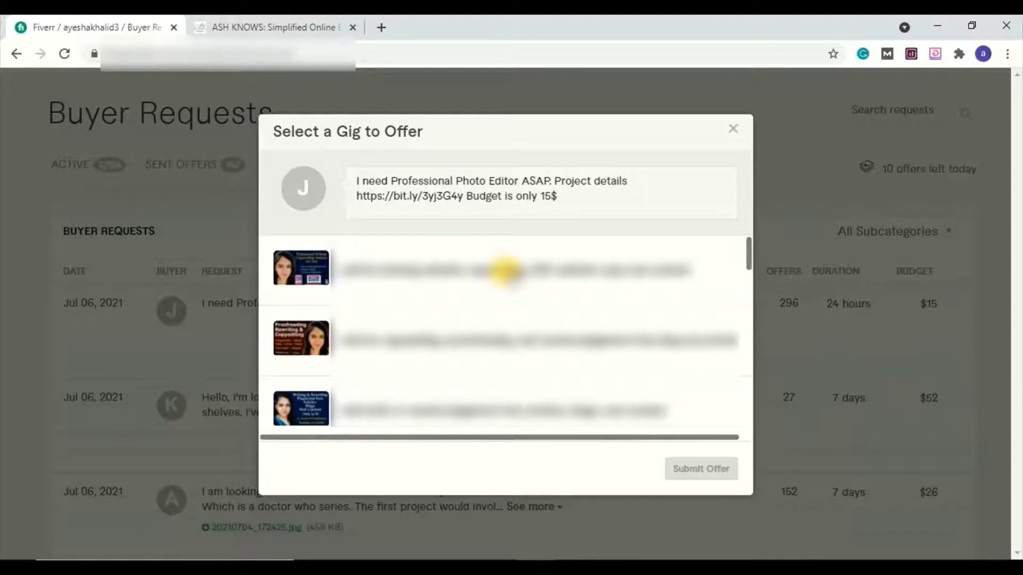
left_click(503, 270)
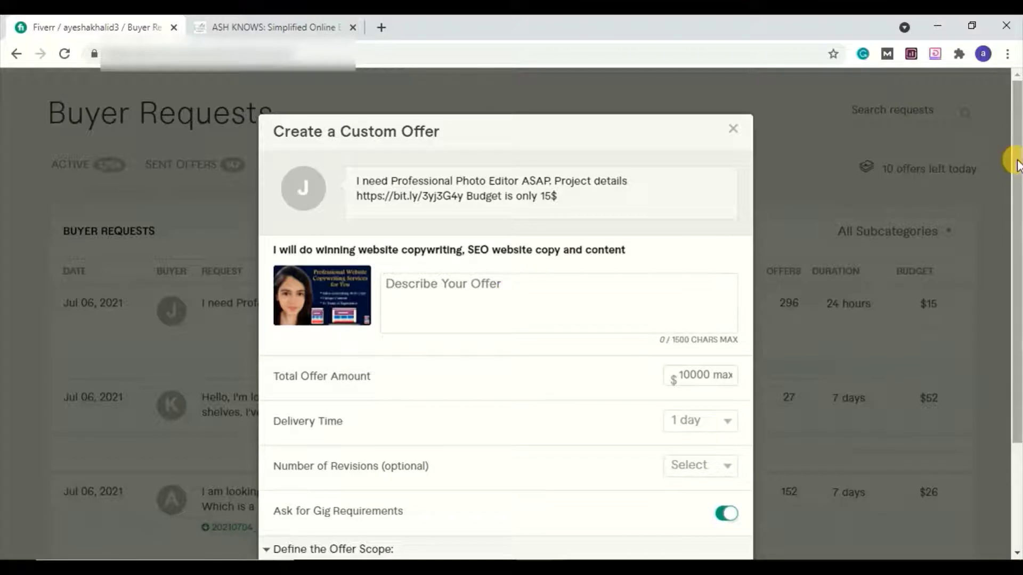
Step: Submit the copywriting offer with a short description, $50 total and 1-day delivery
left_click_drag(1017, 170, 1017, 230)
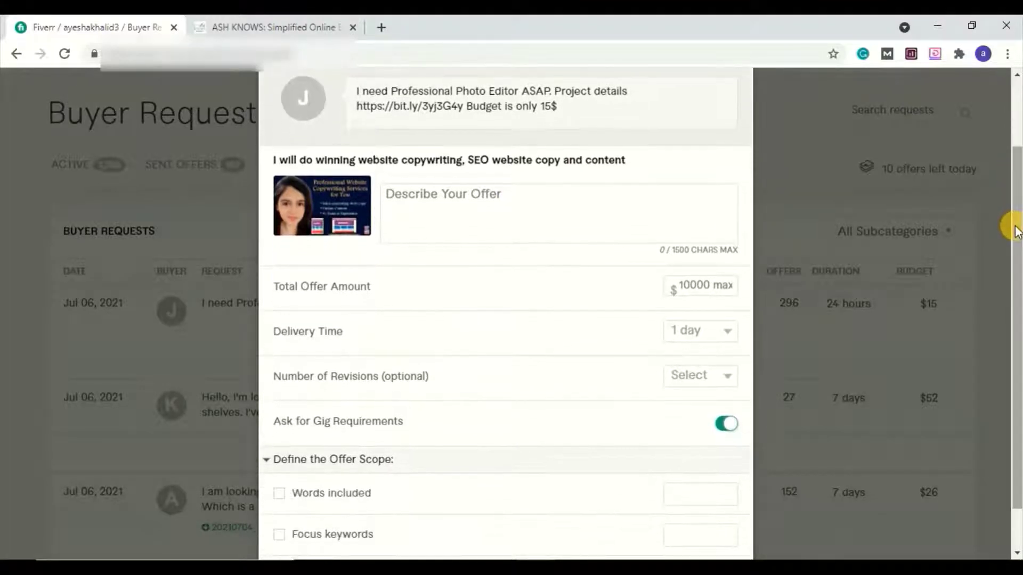
left_click(572, 234)
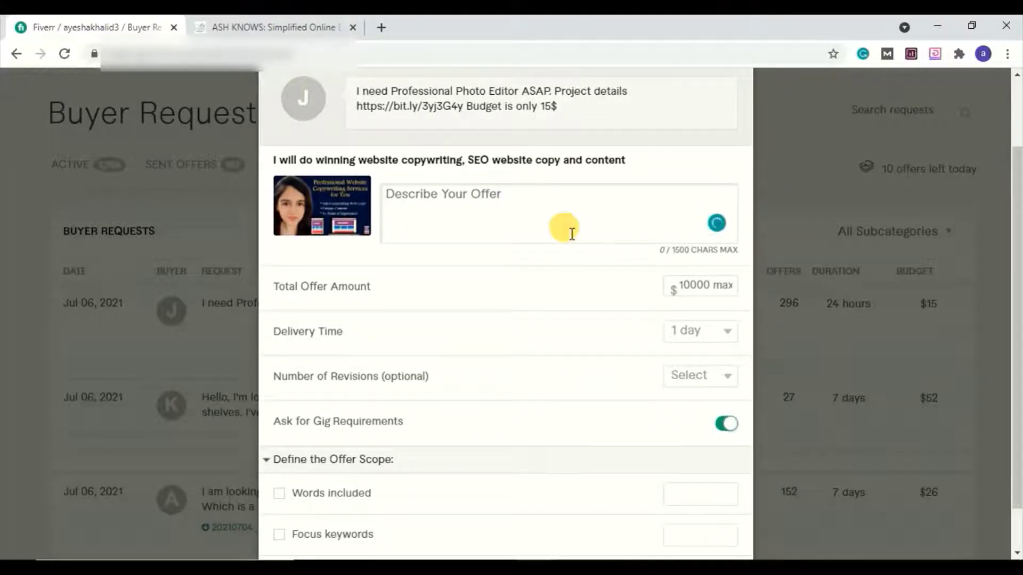
type("I ill")
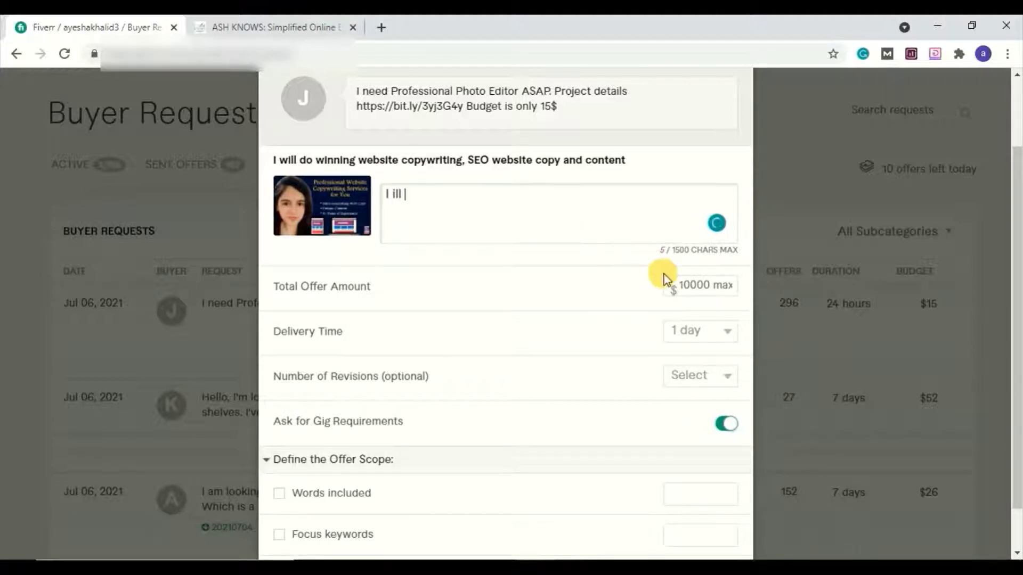
left_click(693, 283)
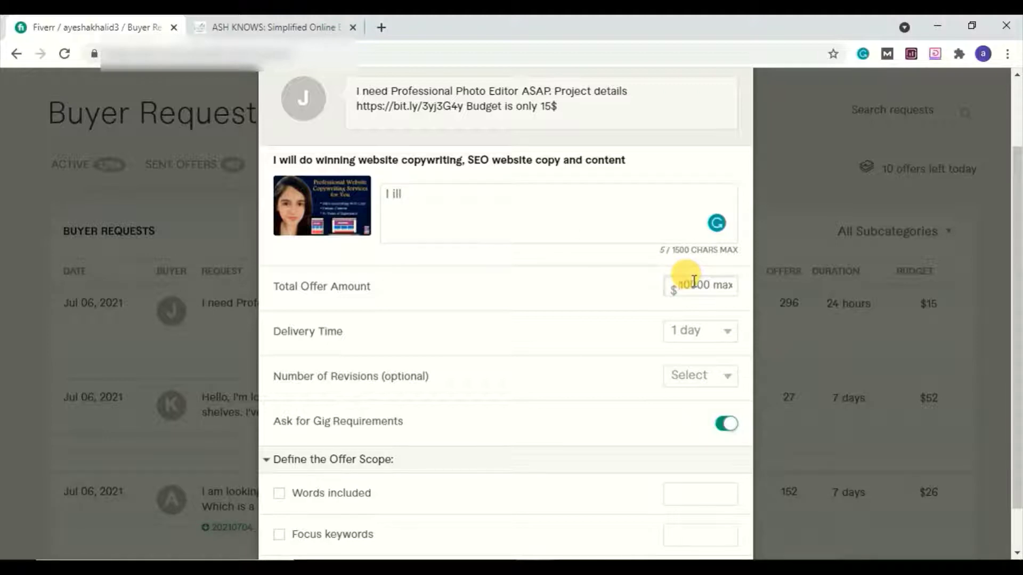
type("50")
left_click(679, 327)
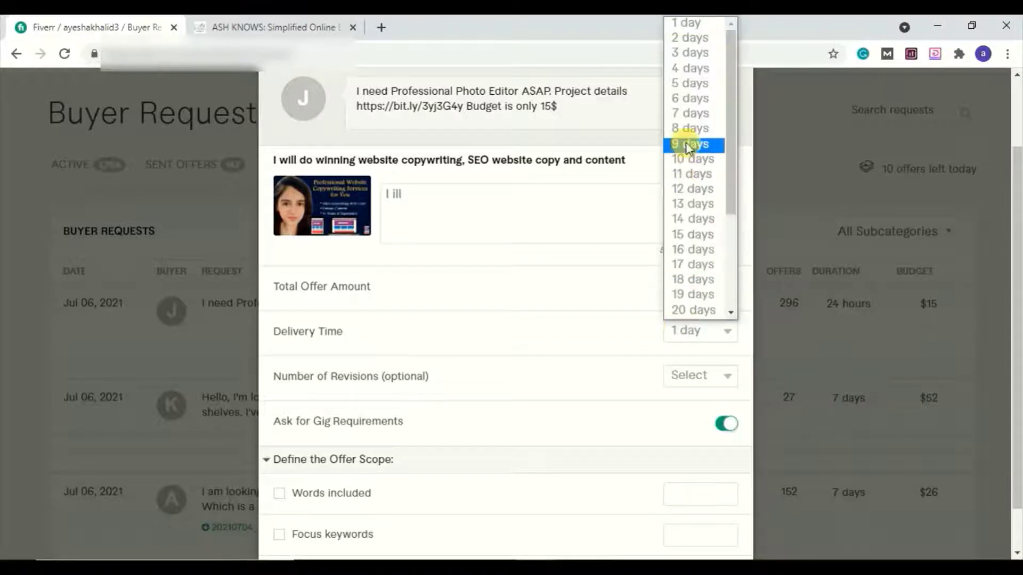
left_click(608, 328)
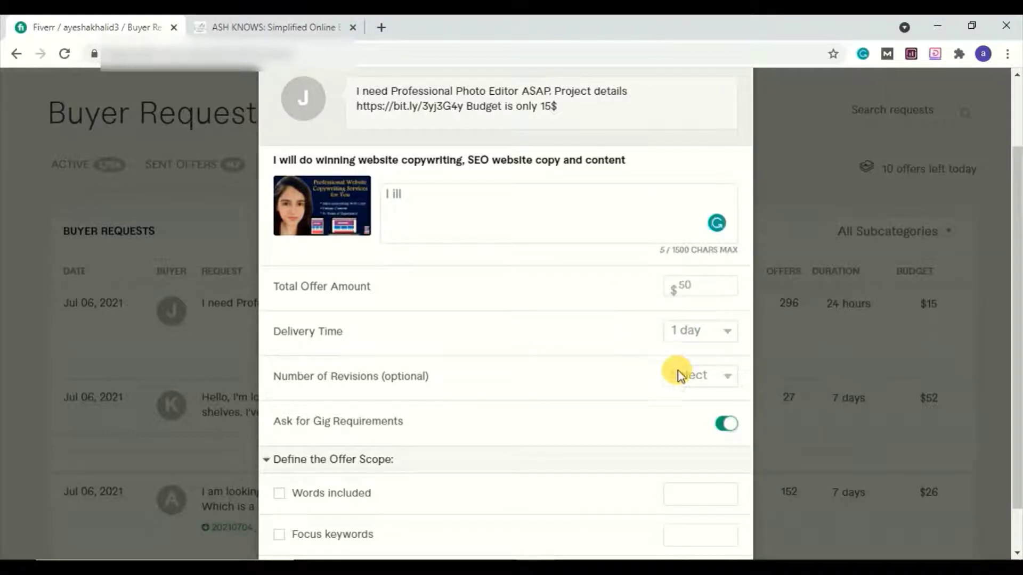
left_click(678, 373)
left_click(602, 344)
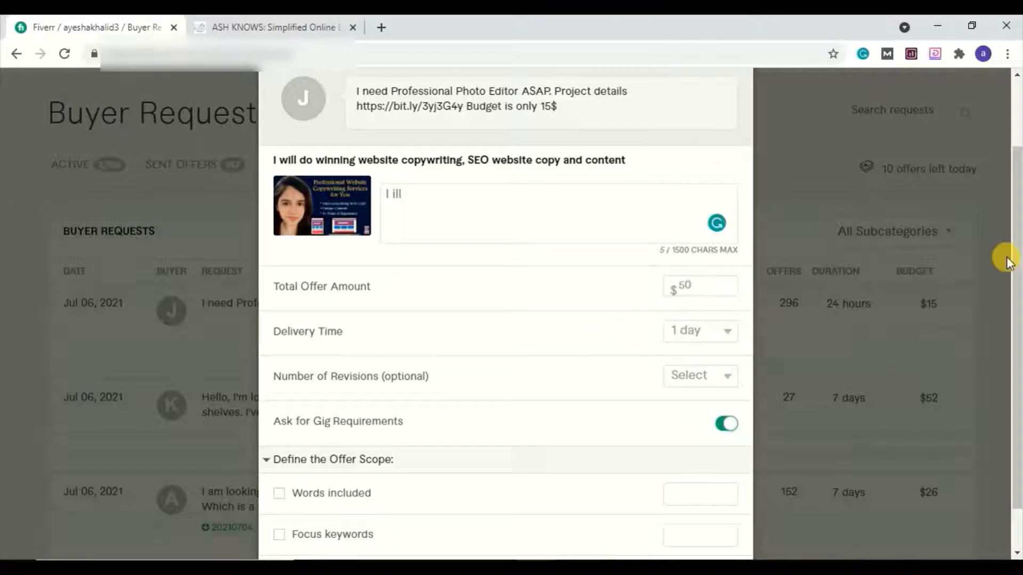
scroll(1017, 259, "down", 1)
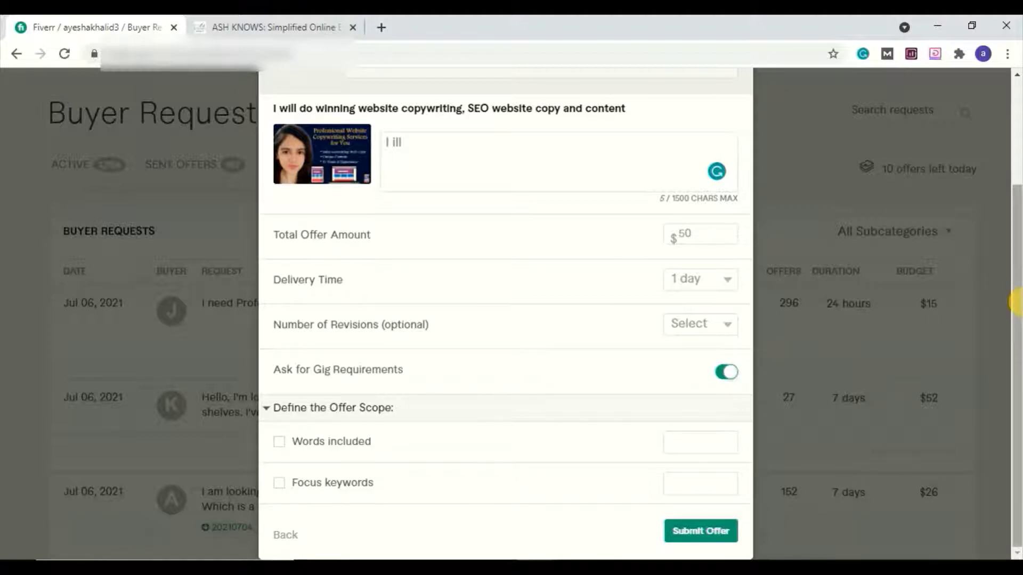
left_click(672, 533)
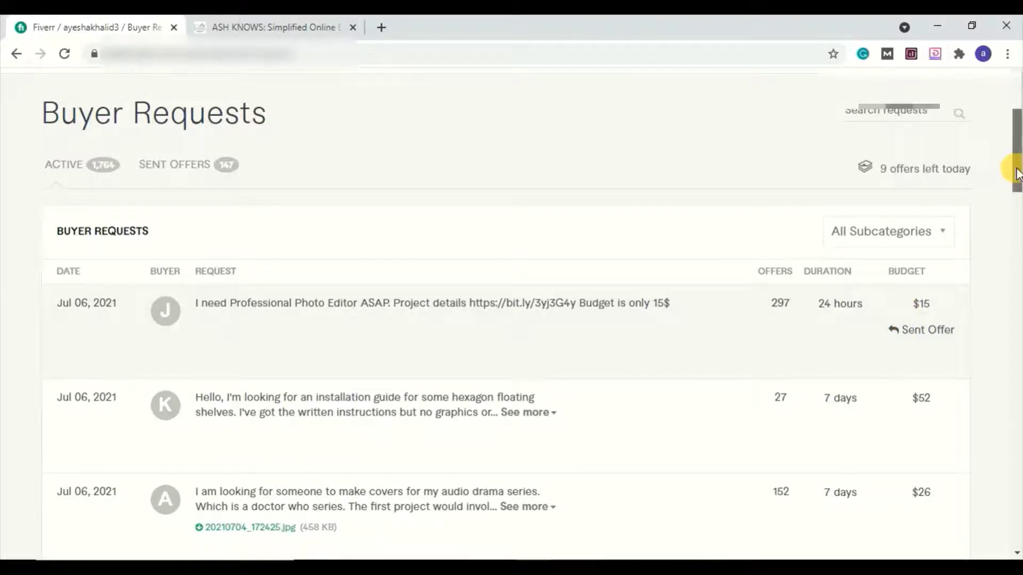
scroll(1016, 160, "up", 1)
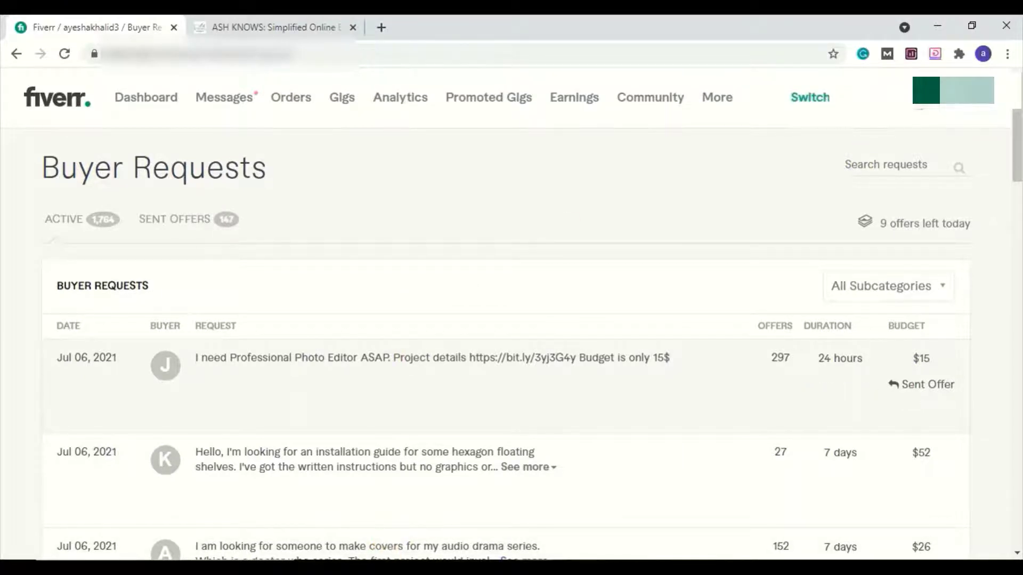
left_click(583, 521)
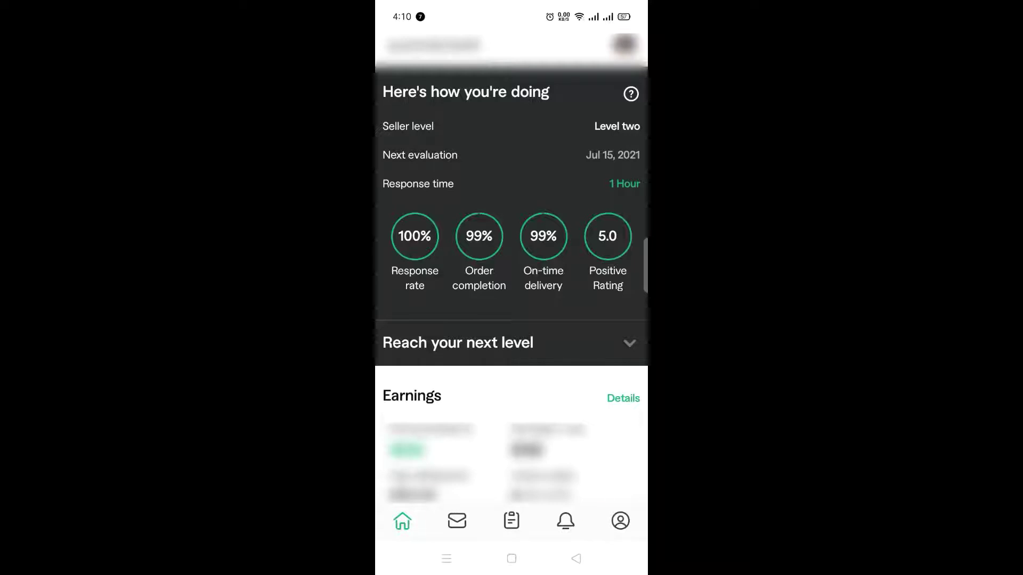
Step: In the mobile app, toggle Seller mode off and back on, then open Buyer requests
left_click(620, 521)
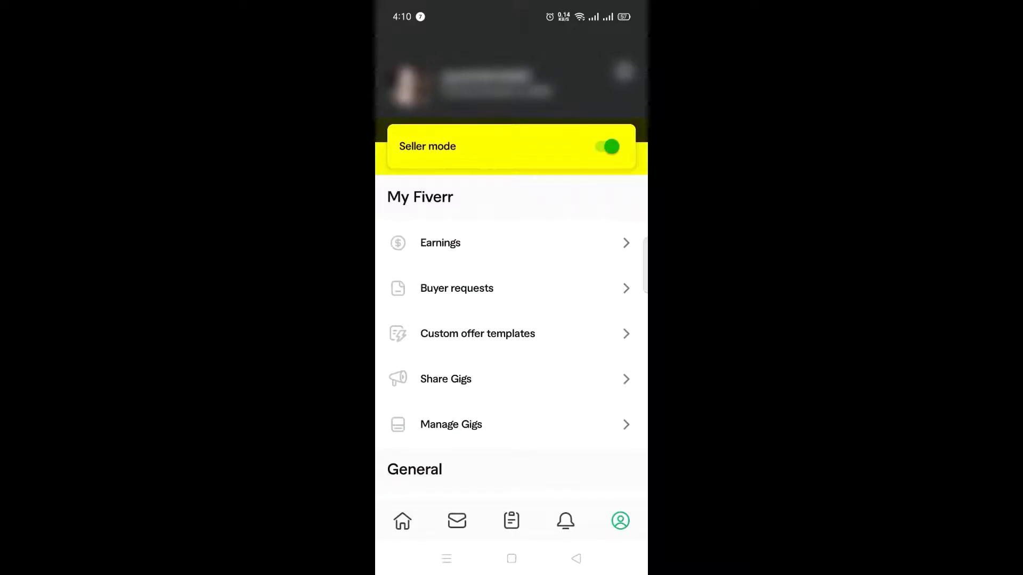
left_click(607, 147)
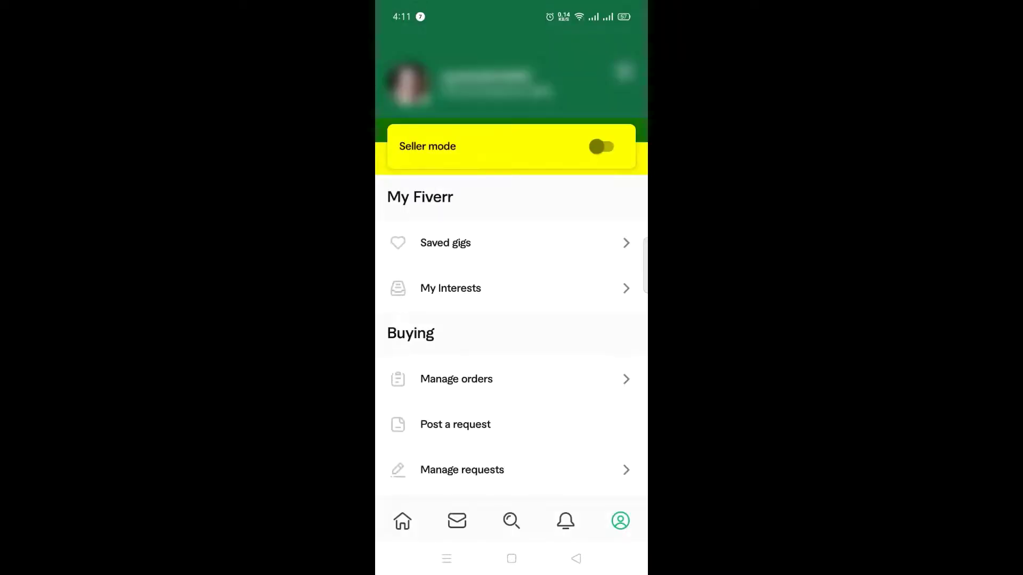
left_click(602, 146)
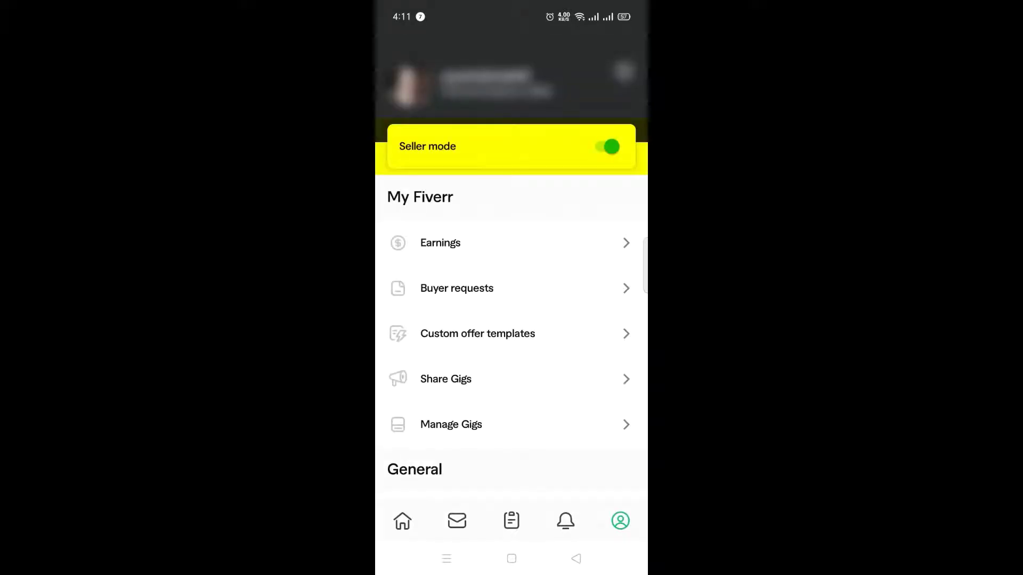
left_click(457, 289)
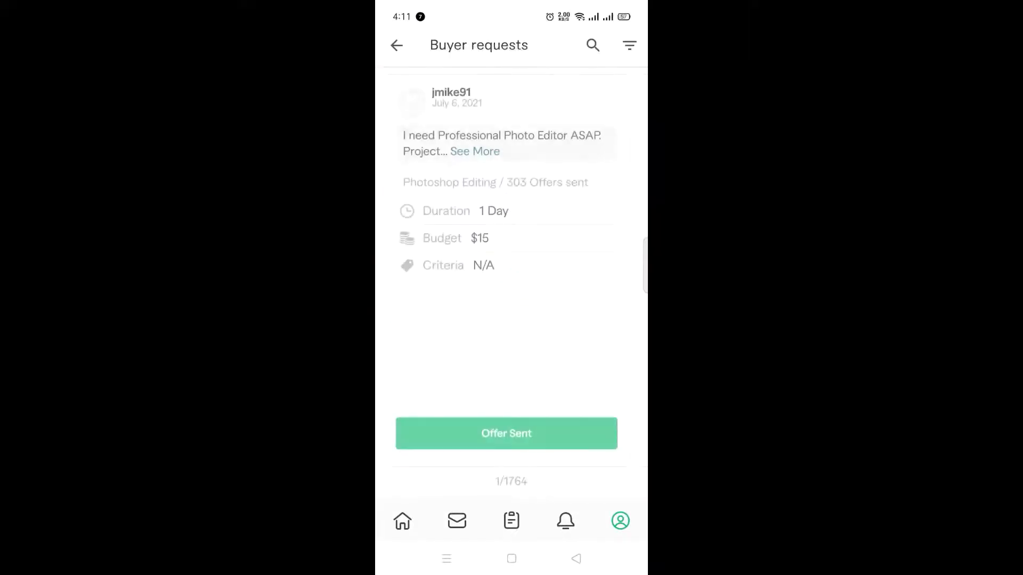
Step: Swipe through the requests to the $5 Bloxburg house-build request, 7 of 1,764
mouse_move(586, 320)
left_mouse_down()
mouse_move(426, 319)
mouse_move(586, 320)
left_mouse_up()
left_click_drag(426, 320, 586, 320)
left_click_drag(427, 320, 586, 320)
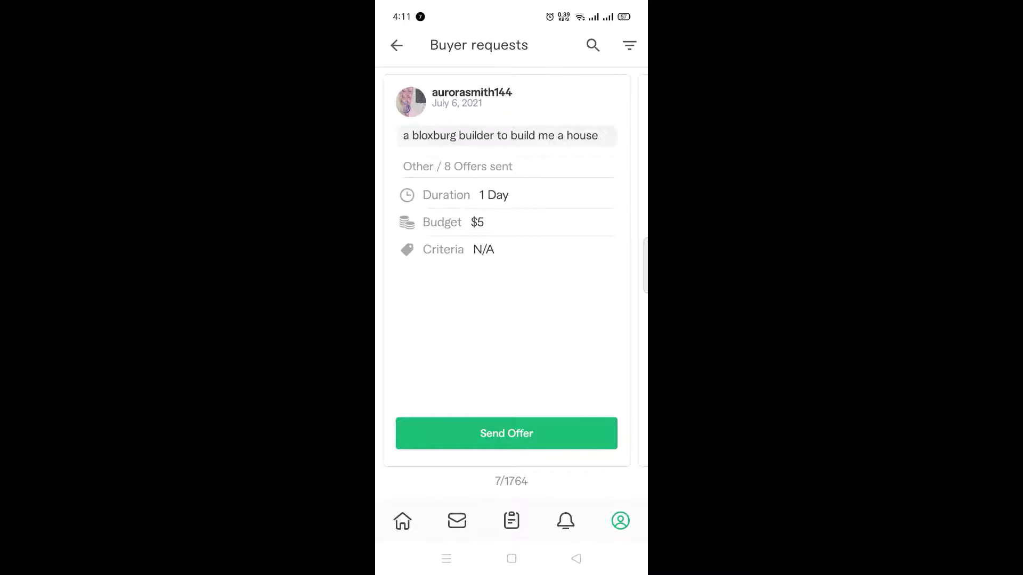
Step: Drop the Bloxburg offer and start one on the website content request with the SEO about-page gig
left_click(506, 433)
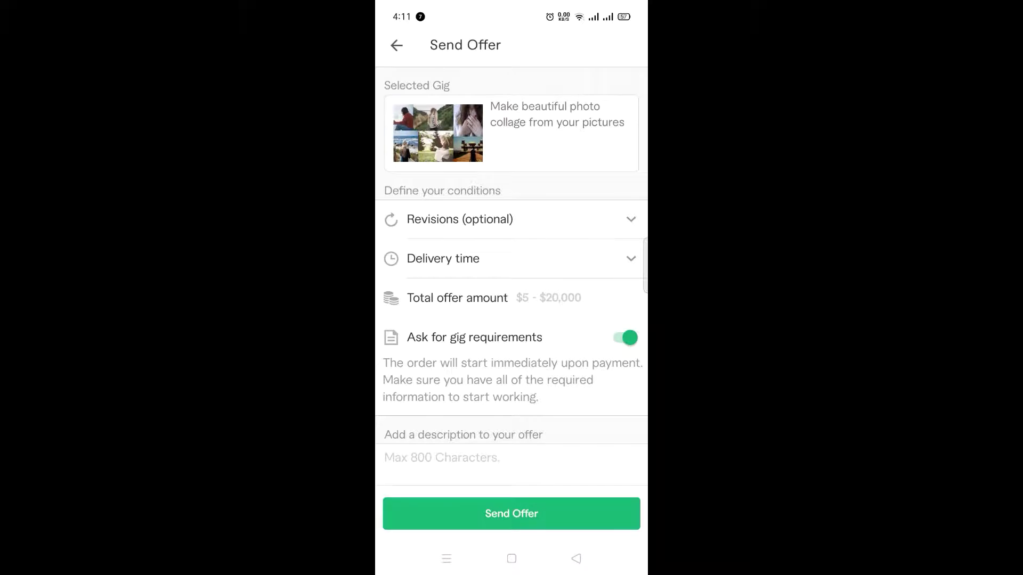
left_click(396, 45)
left_click_drag(426, 256, 586, 255)
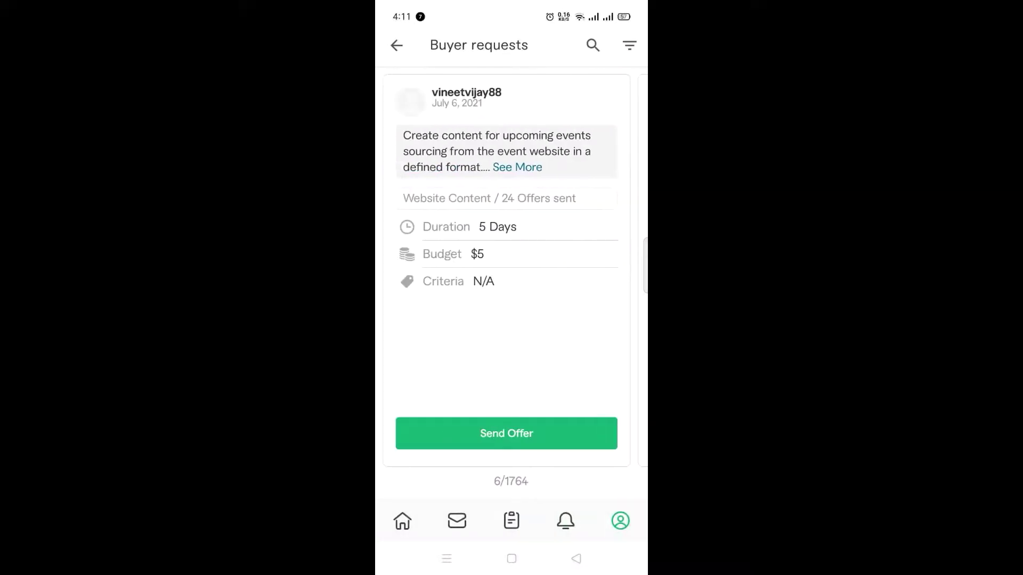
left_click(505, 433)
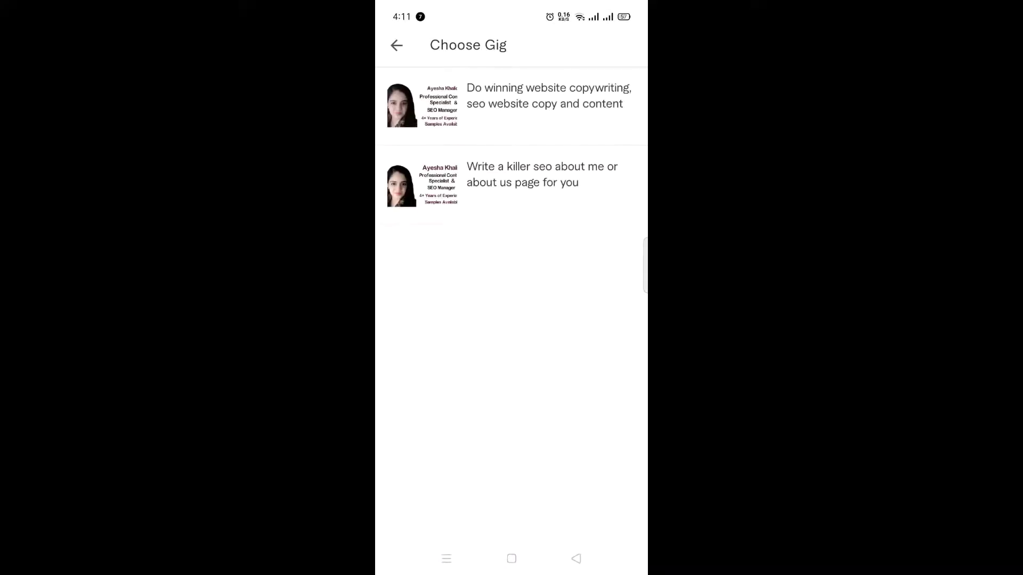
left_click(542, 174)
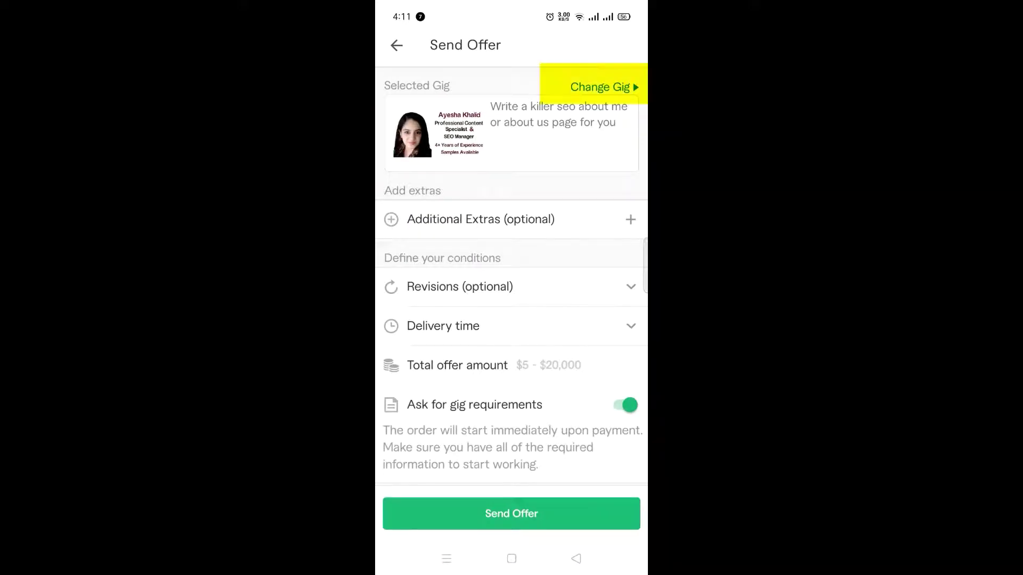
Step: Look over the revision, delivery, amount and description fields, then try sending the incomplete offer
scroll(511, 277, "down", 3)
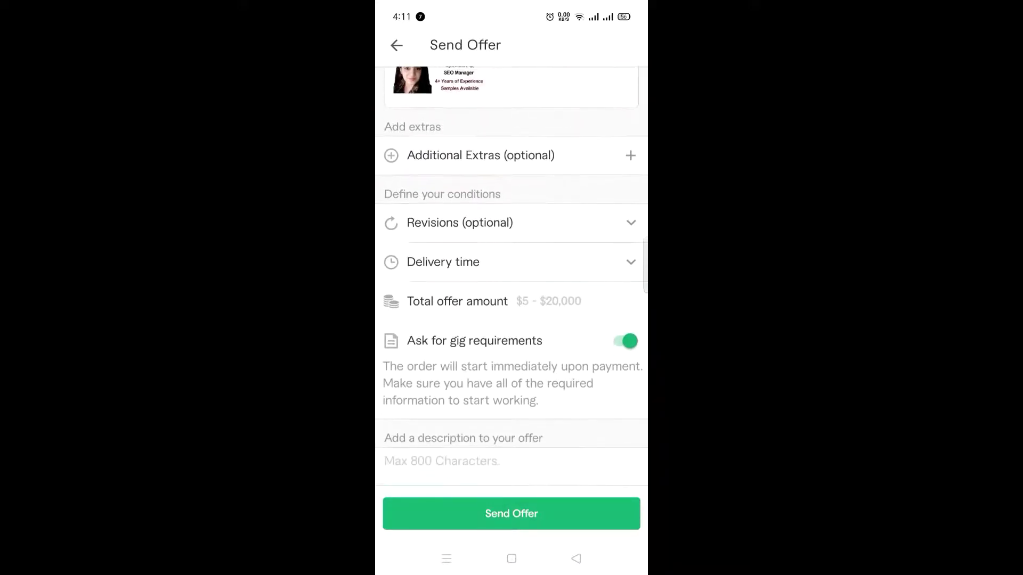
scroll(511, 277, "up", 3)
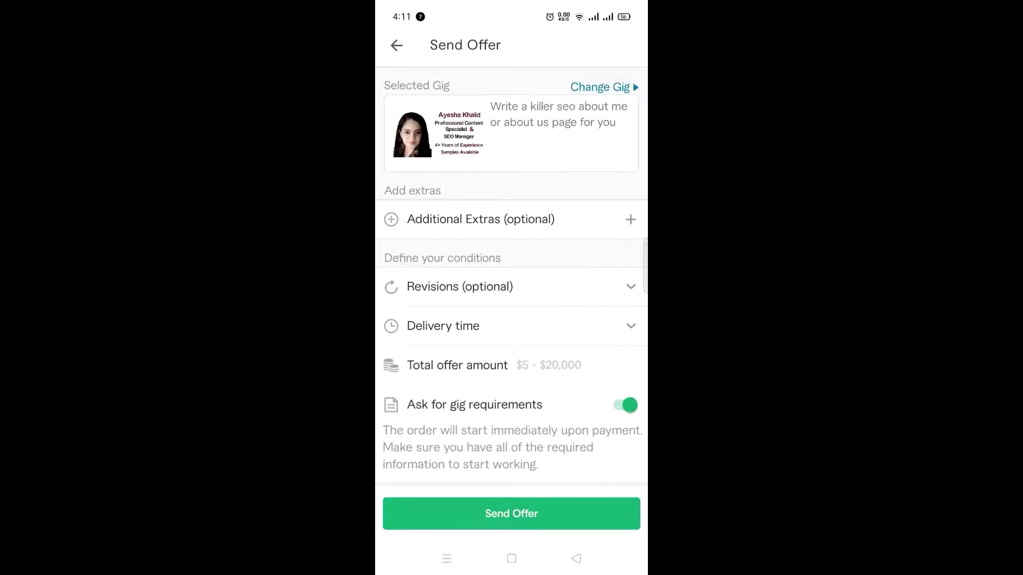
scroll(511, 277, "down", 3)
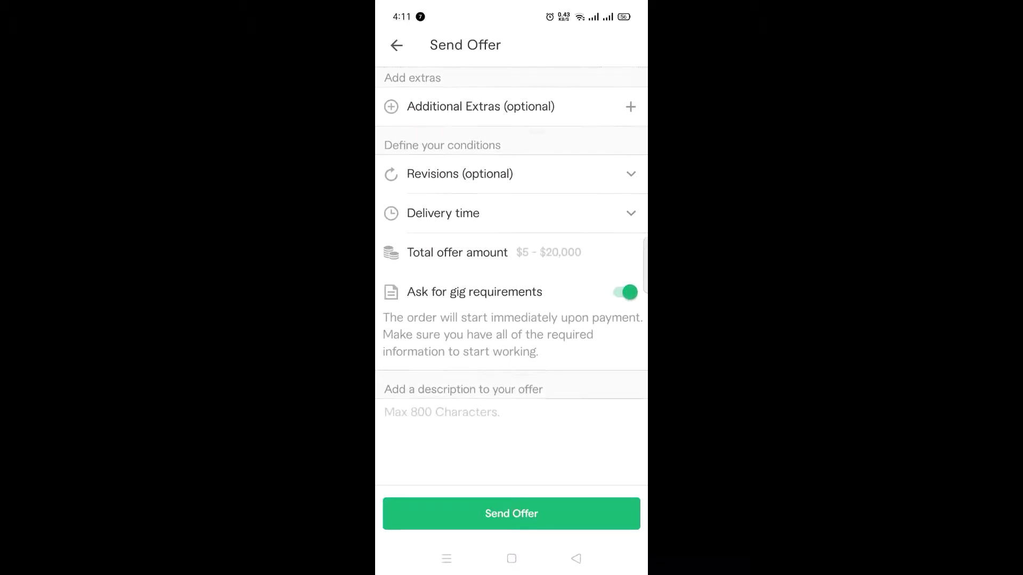
left_click(570, 173)
left_click(524, 512)
left_click(569, 213)
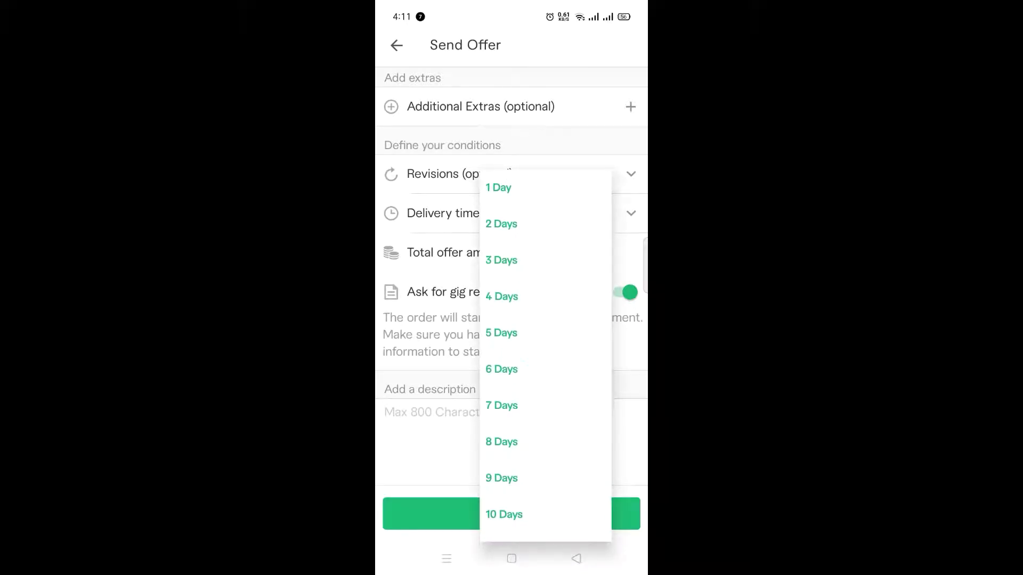
key("Escape")
left_click(548, 252)
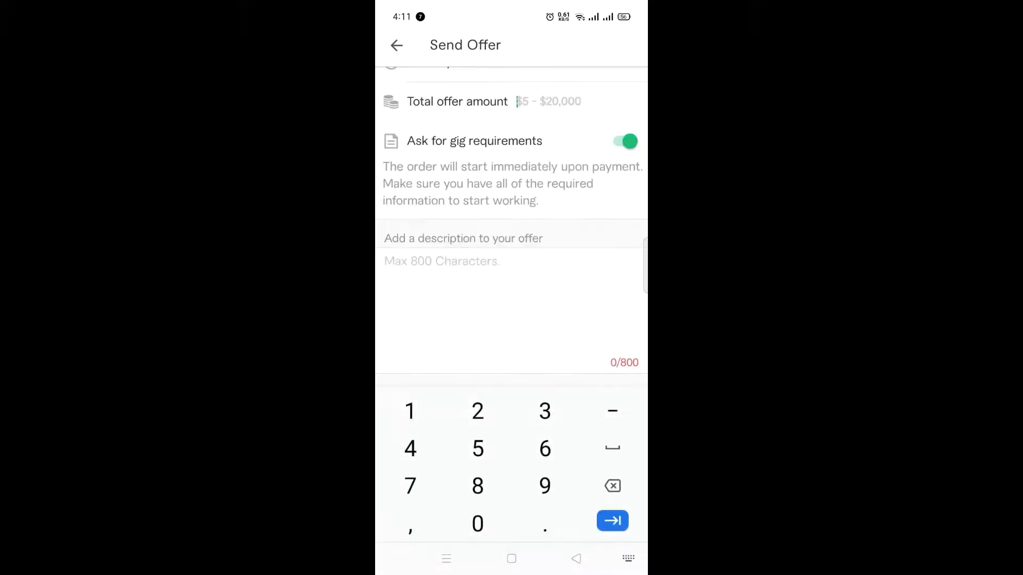
left_click(385, 261)
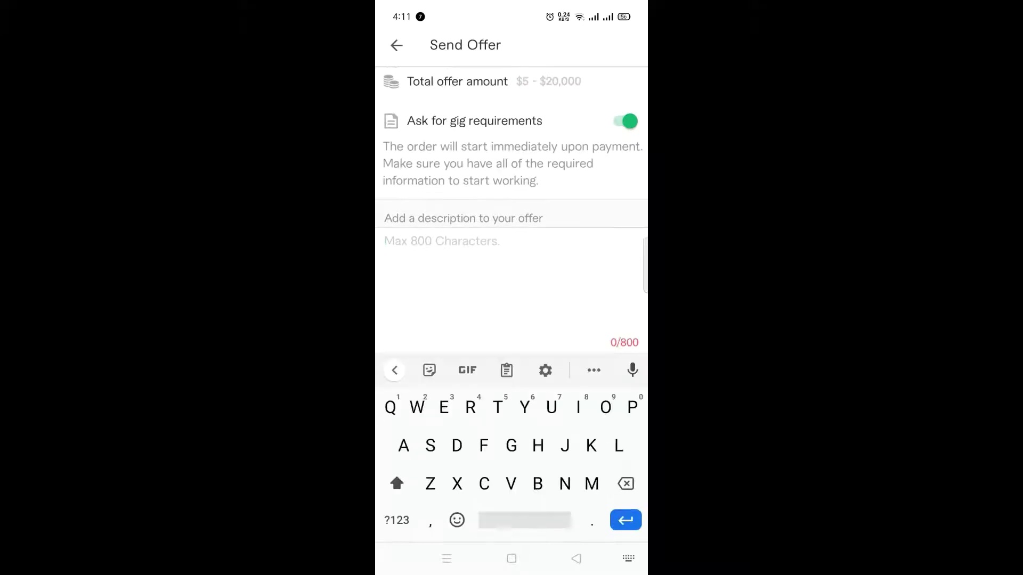
type("I wil")
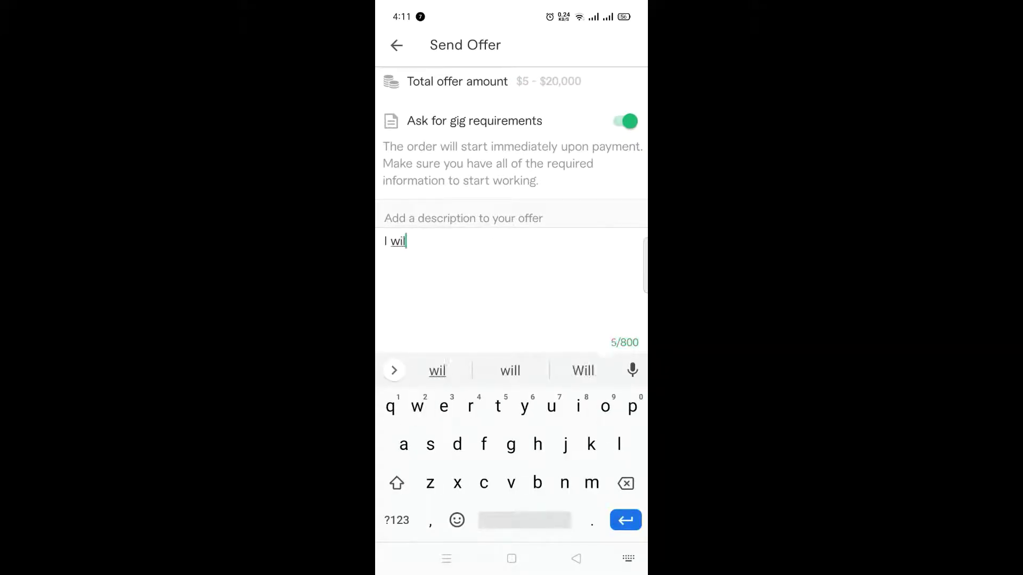
key("BackSpace")
key("BackSpace")
key("BackSpace")
key("BackSpace")
scroll(511, 320, "up", 5)
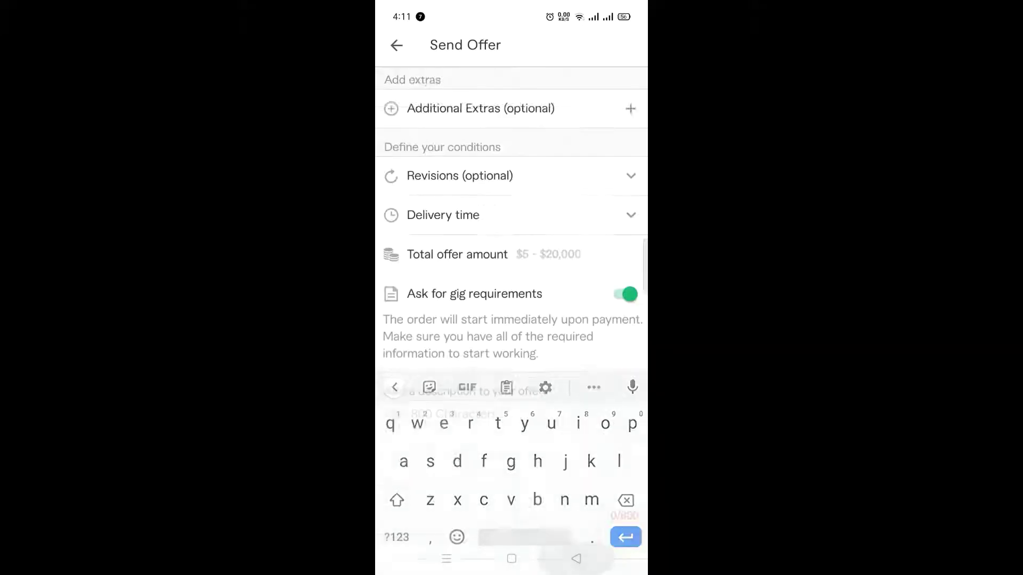
scroll(511, 320, "down", 3)
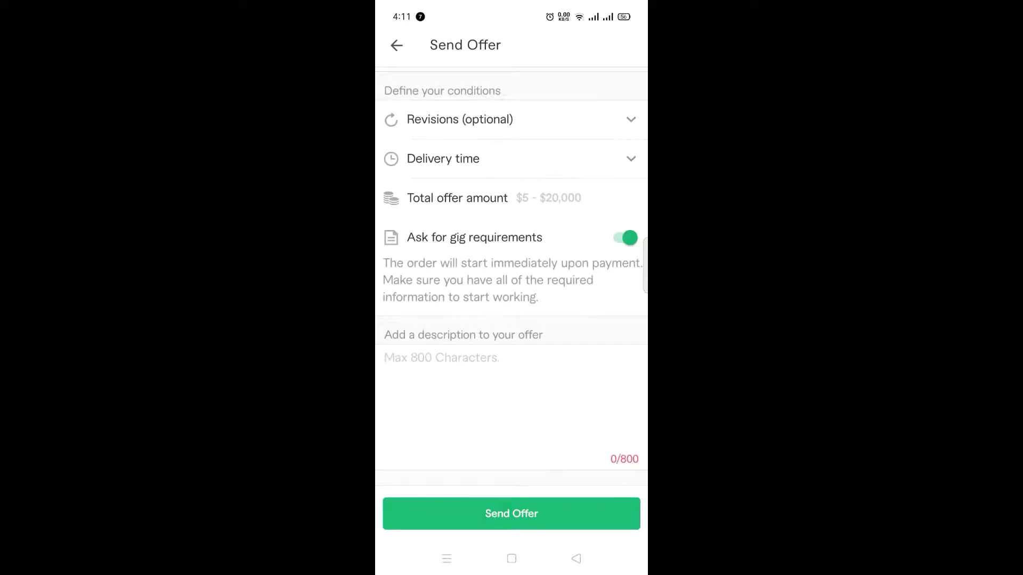
left_click(511, 514)
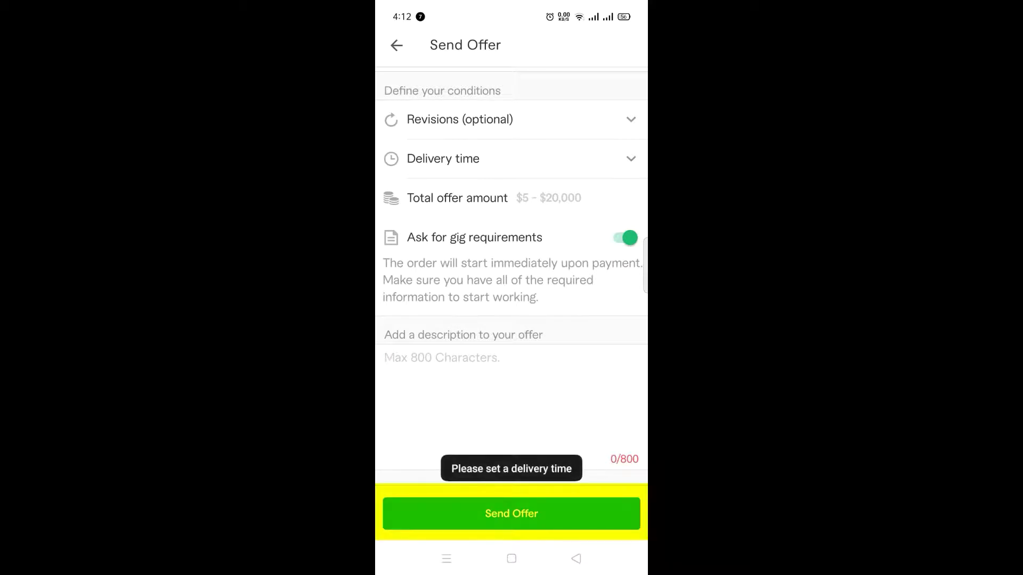
Step: Enter an offer amount of 5 and set the delivery time to 4 Days
scroll(511, 266, "up", 1)
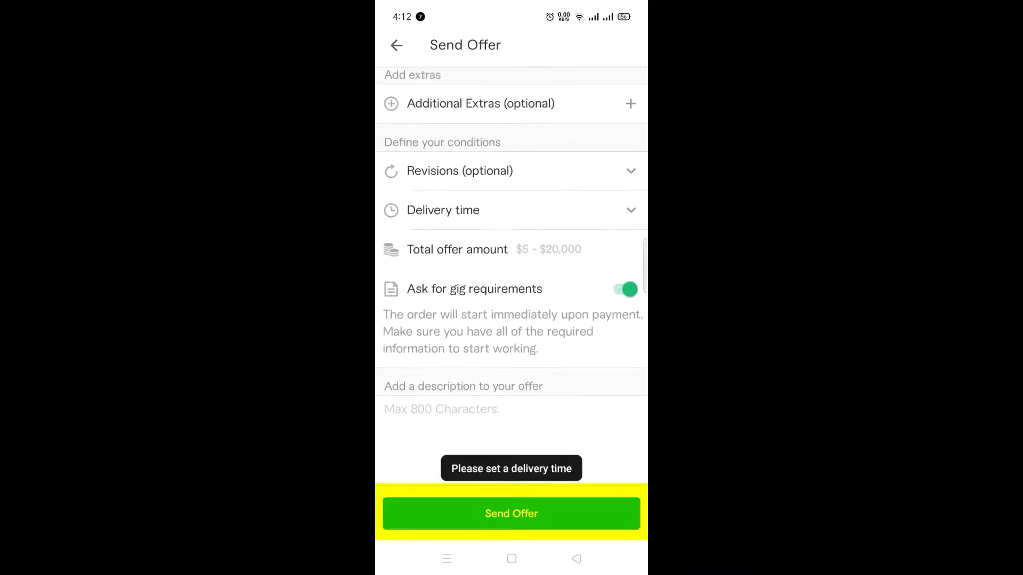
left_click(549, 247)
type("5")
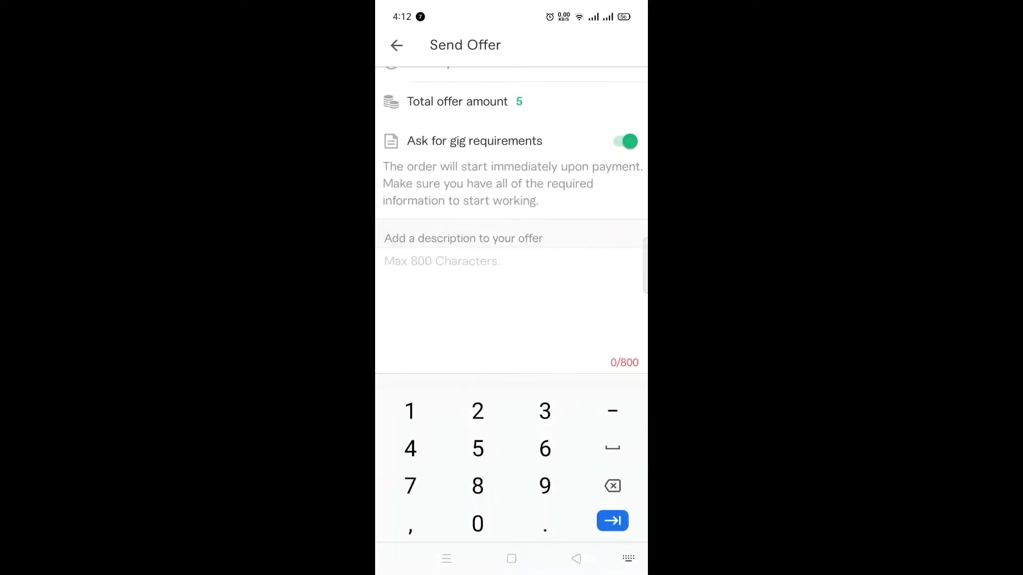
scroll(511, 213, "up", 2)
left_click(511, 171)
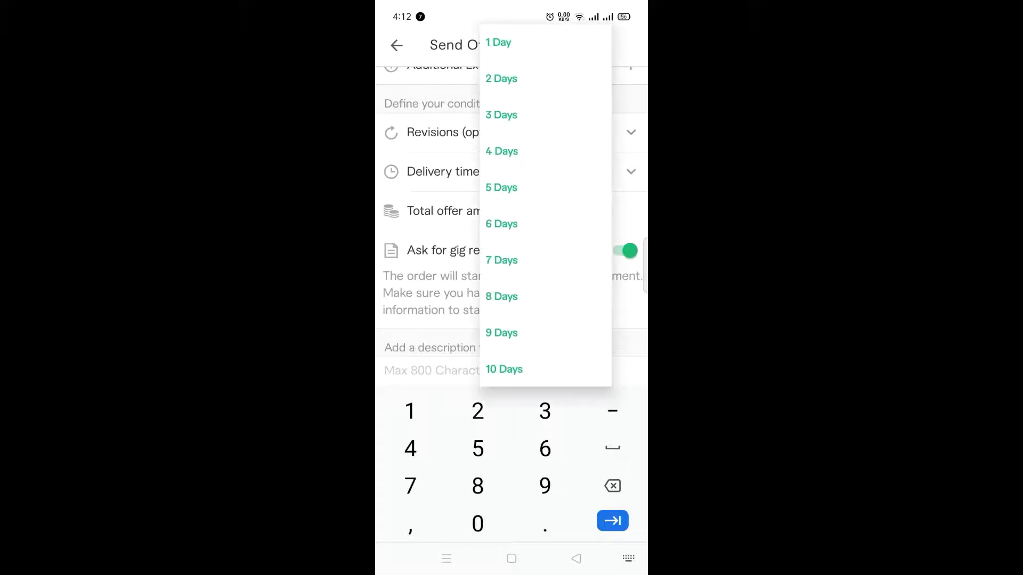
left_click(501, 151)
Step: Write the description 'I will do this job for you.' and send the offer
left_click(431, 371)
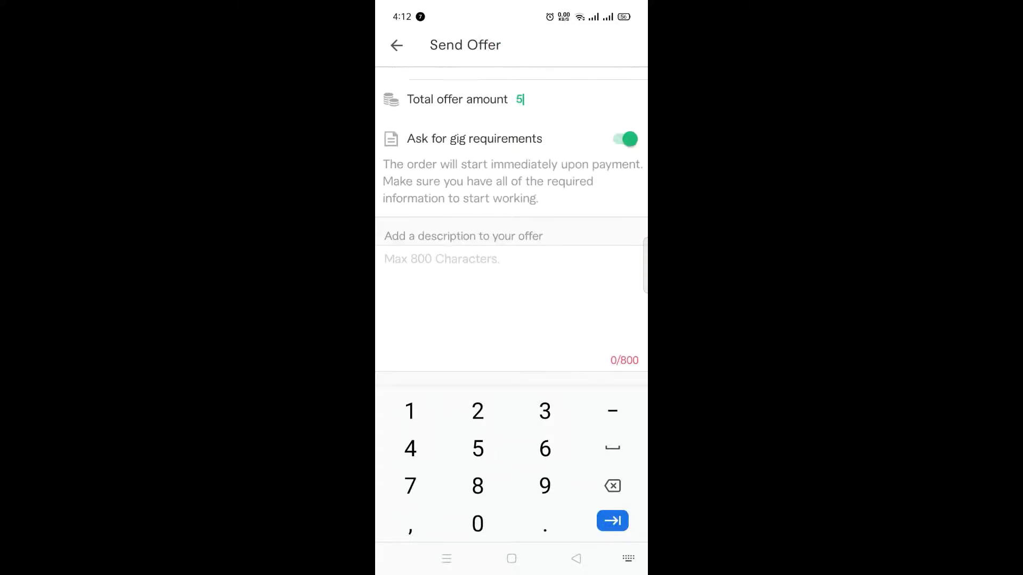
type("I wil")
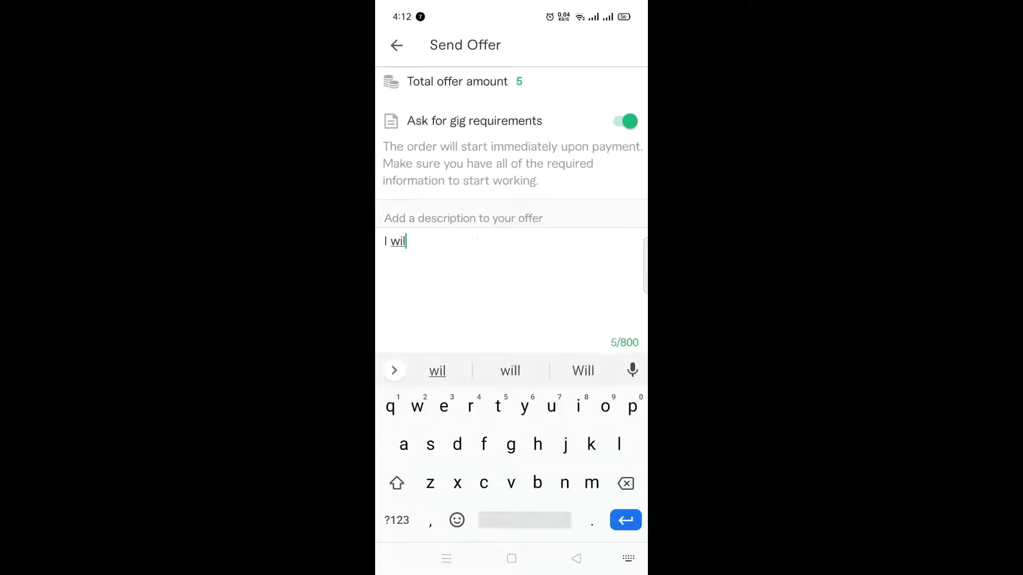
type("l do this ")
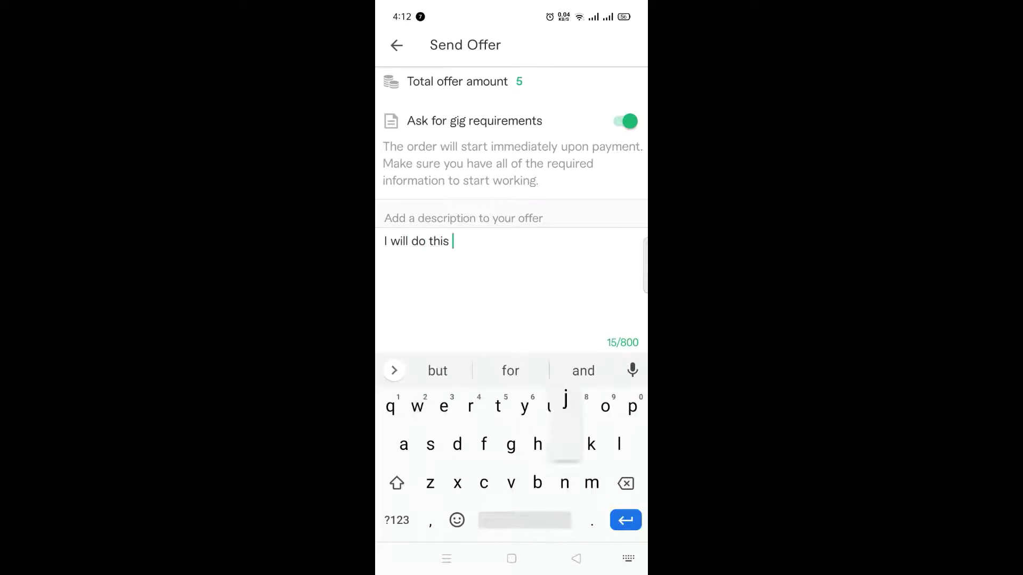
type("job for yo")
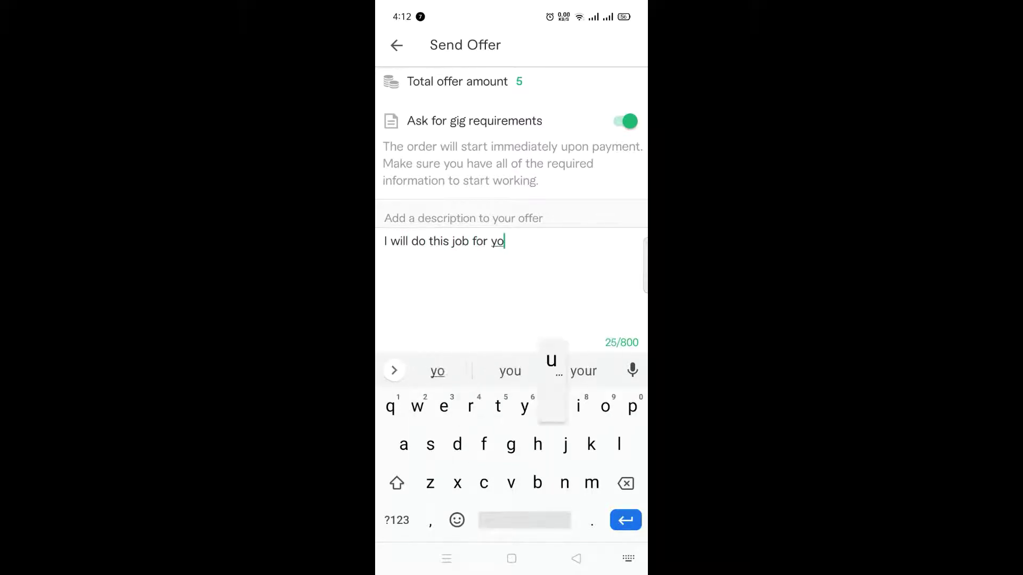
type("u.")
key("Escape")
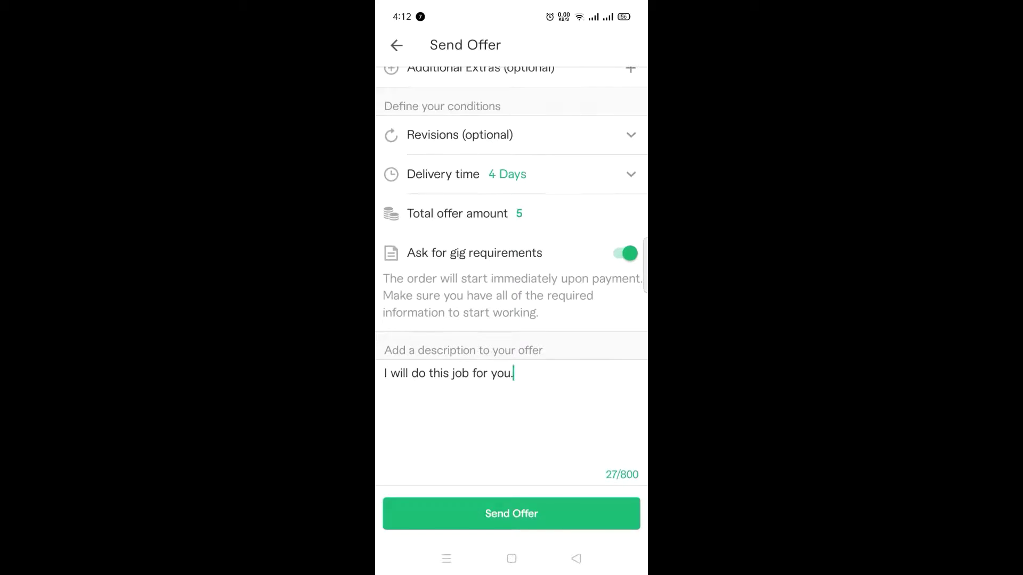
left_click(513, 376)
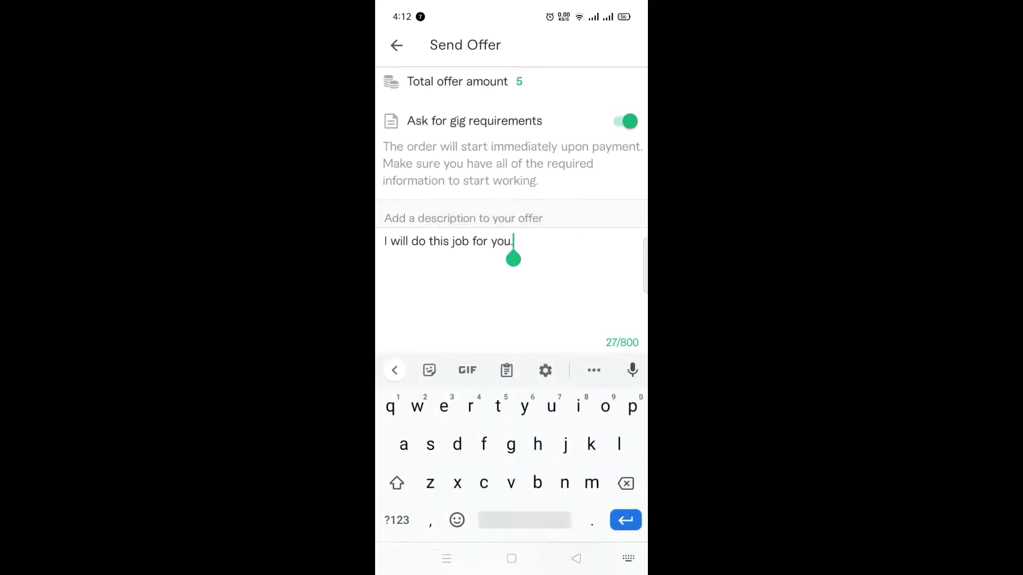
key("Escape")
left_click(511, 512)
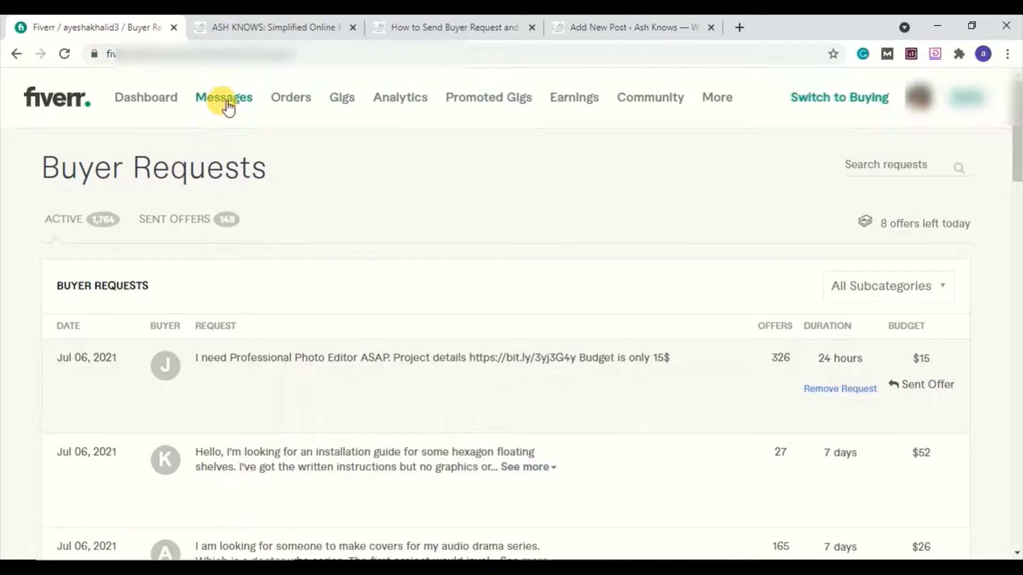
Step: Switch the Messages dropdown to Inbox, open the full inbox and select the second conversation
mouse_move(226, 107)
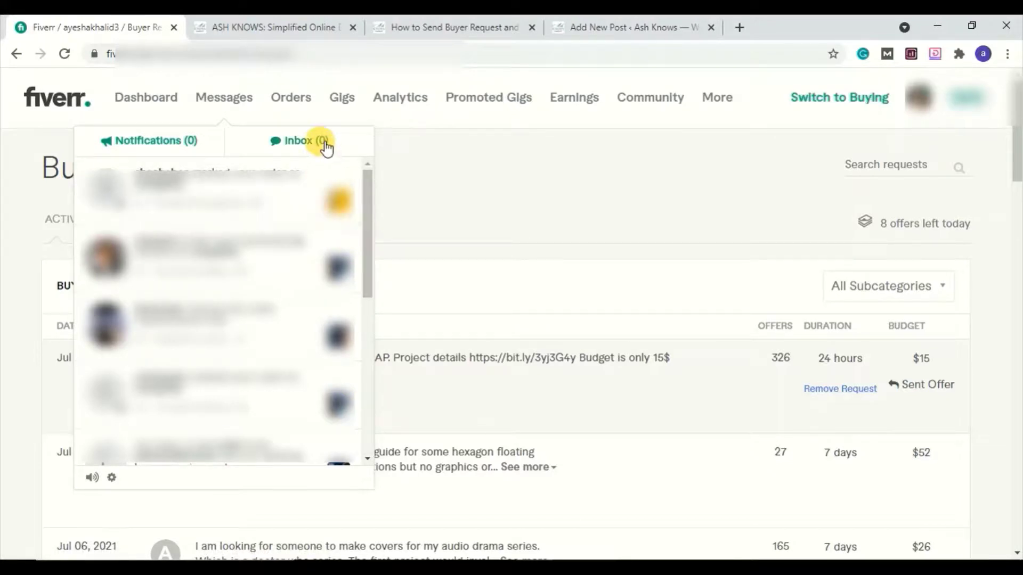
left_click(320, 141)
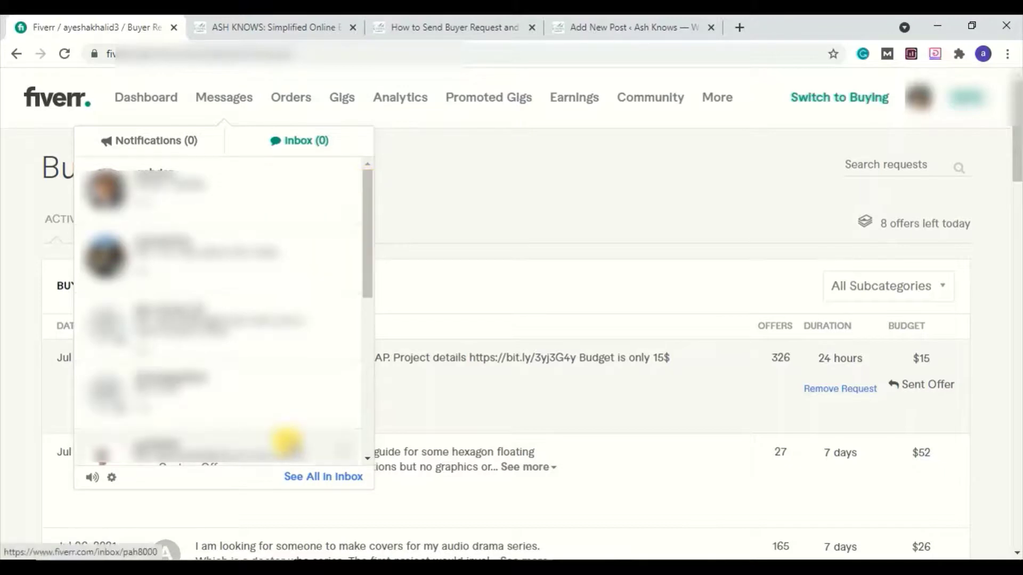
left_click(308, 482)
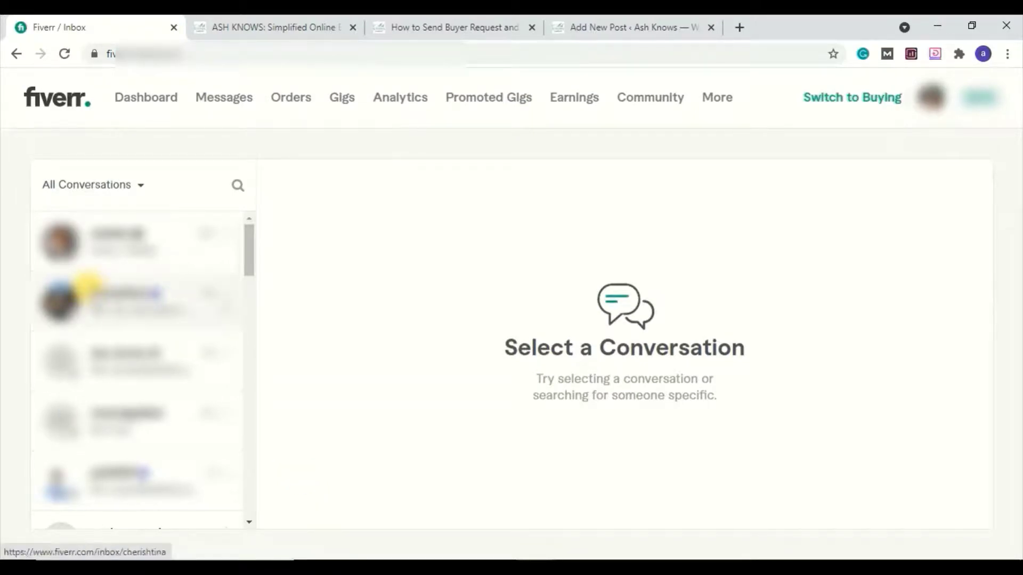
left_click(133, 301)
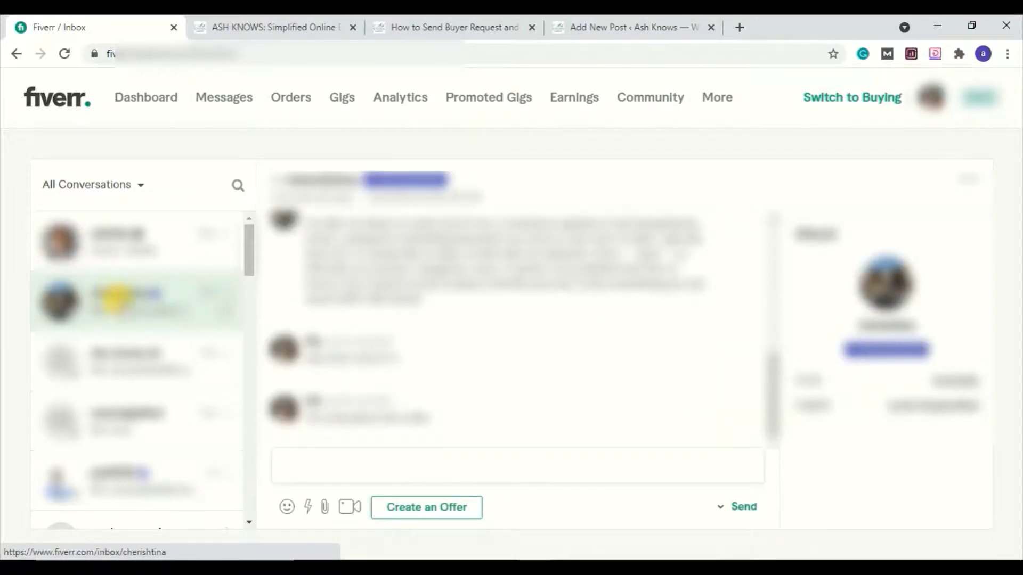
left_click(430, 509)
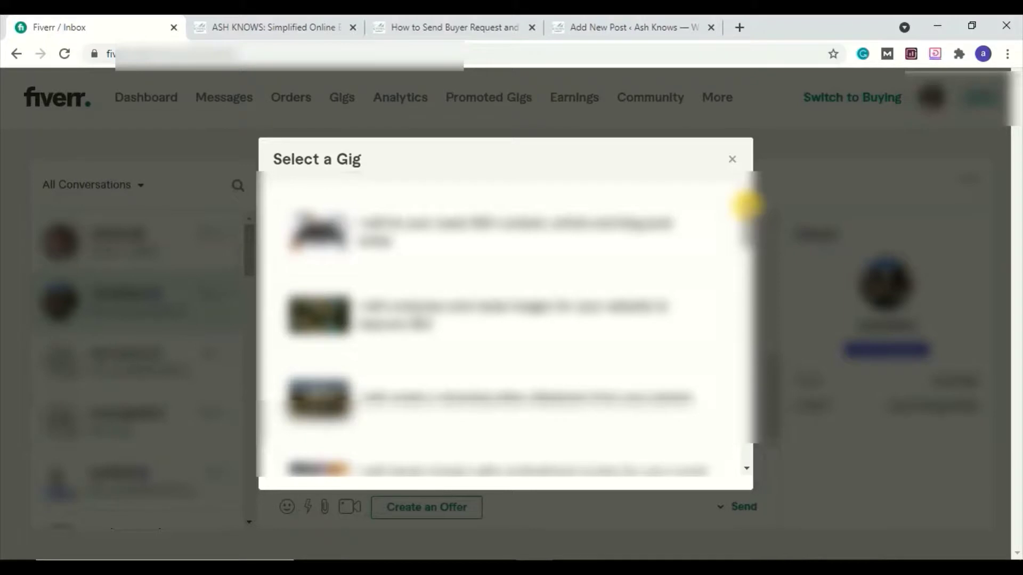
left_click(487, 240)
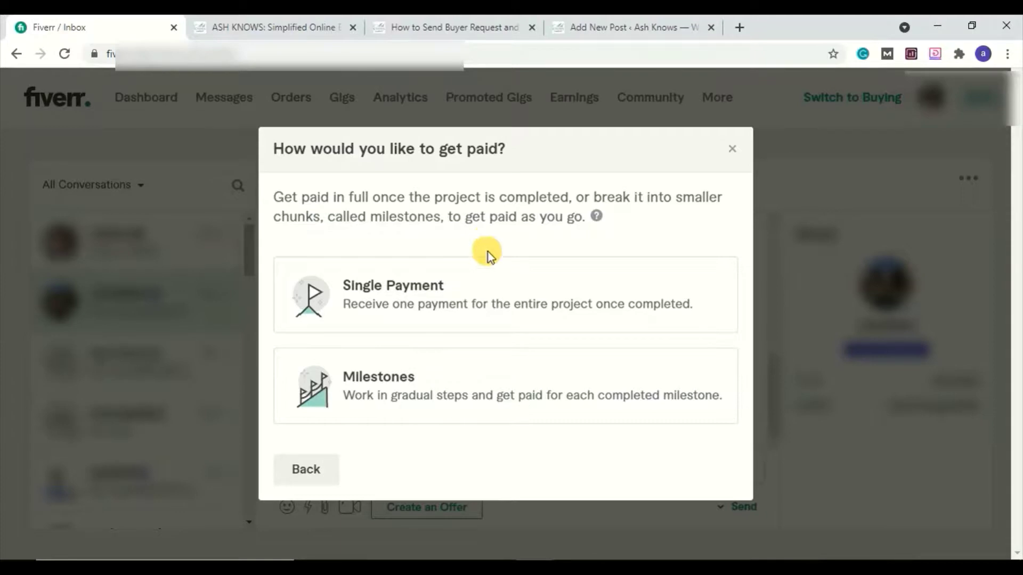
left_click(484, 380)
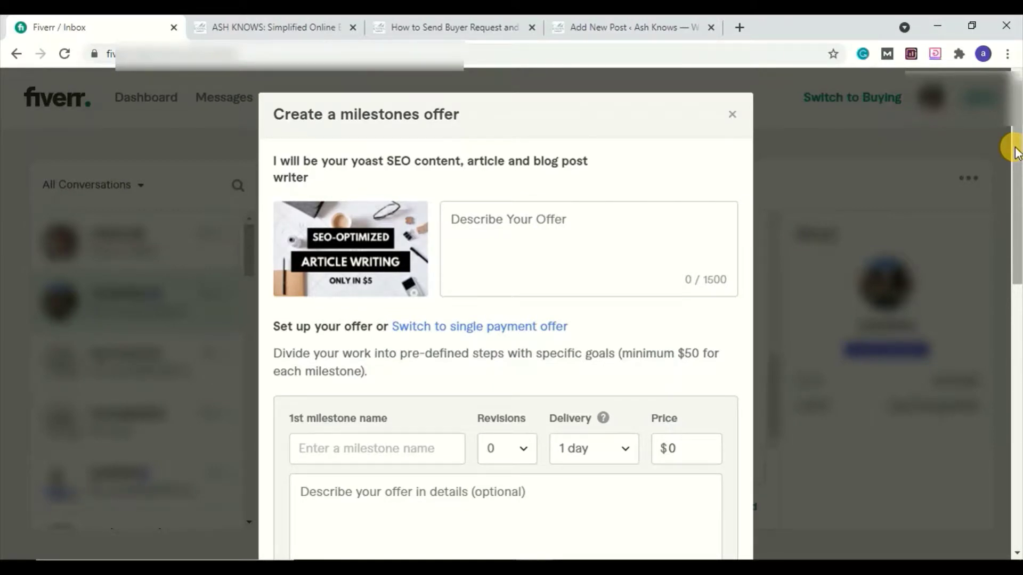
left_click_drag(1016, 149, 1012, 208)
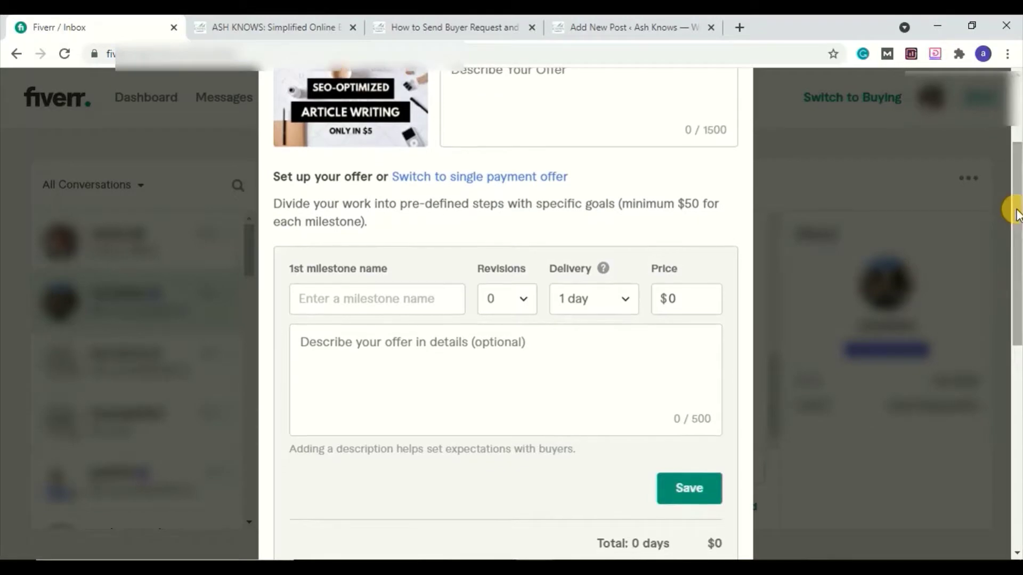
left_click(330, 298)
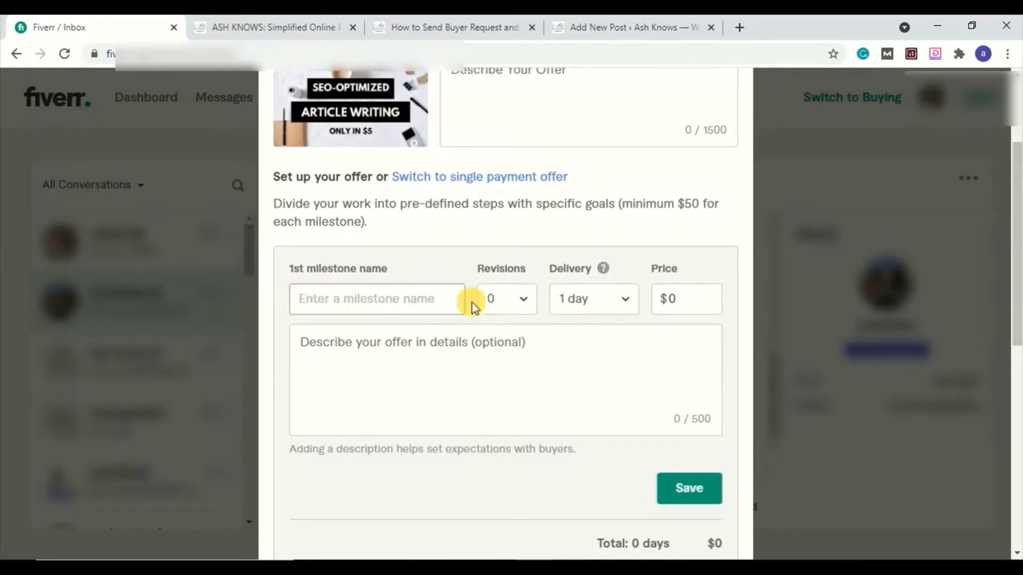
left_click(520, 302)
left_click(519, 302)
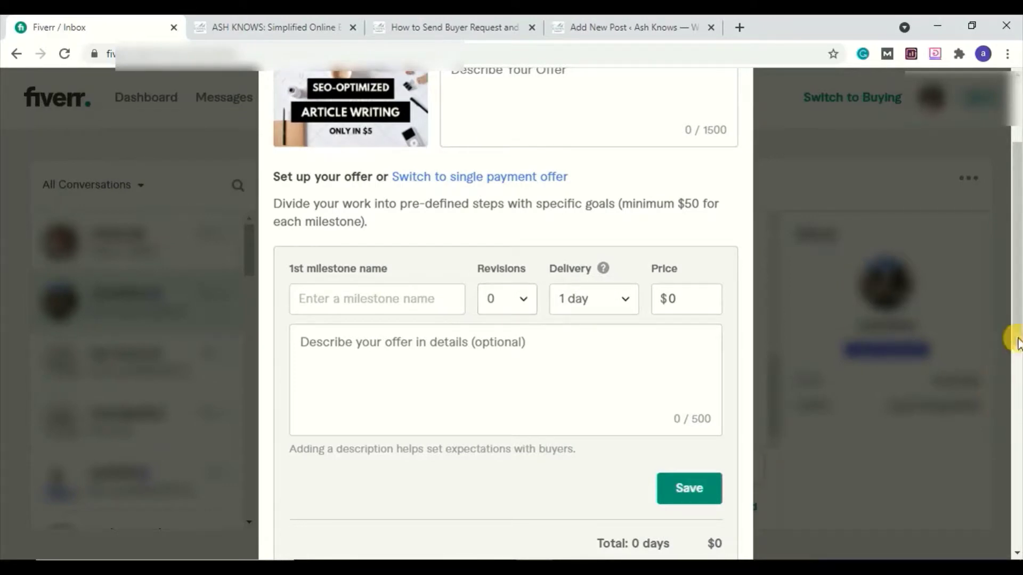
left_click_drag(1011, 338, 1017, 252)
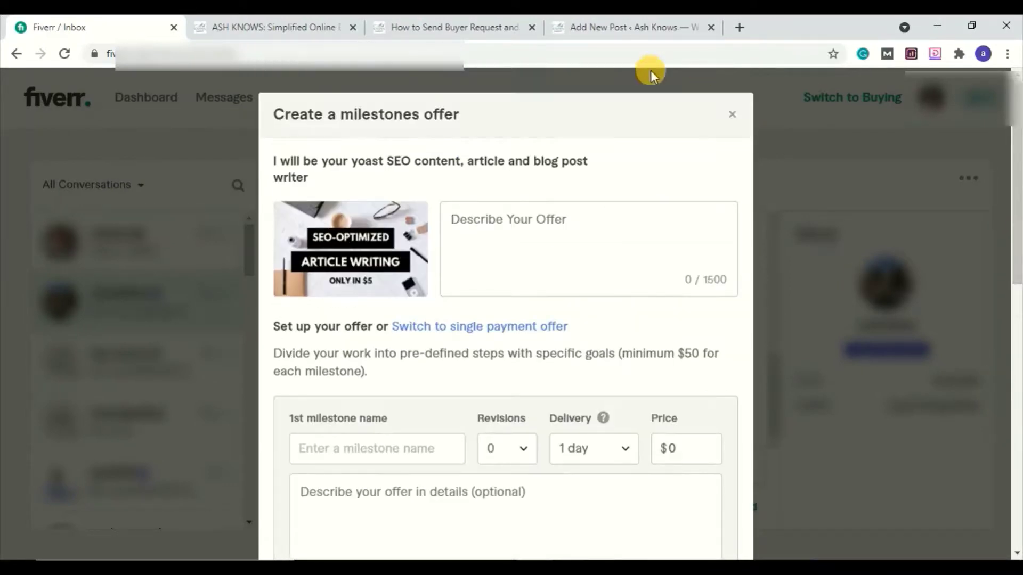
left_click(732, 114)
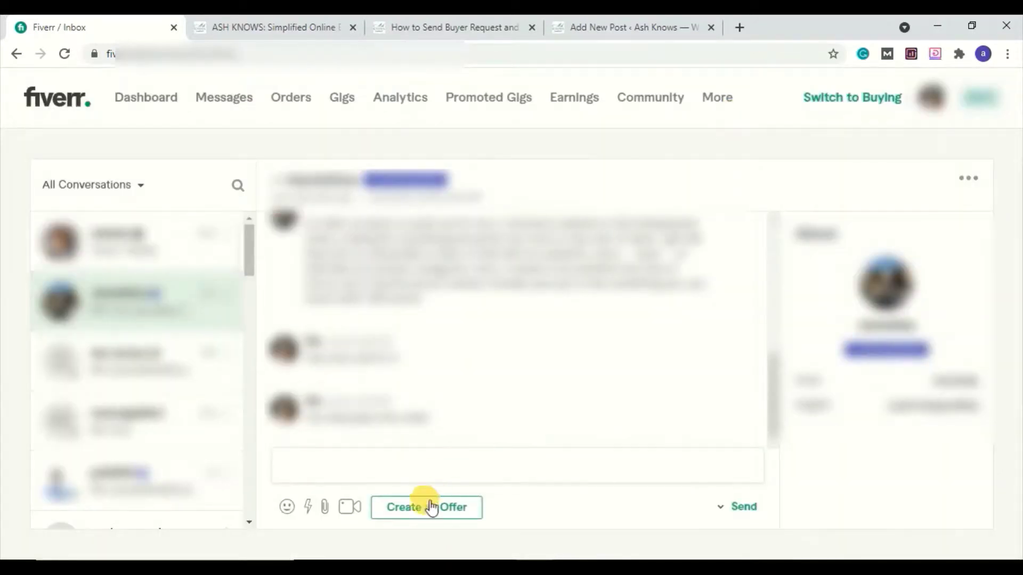
Step: Create a Single Payment offer on the first gig with the description 'I will do this'
left_click(429, 507)
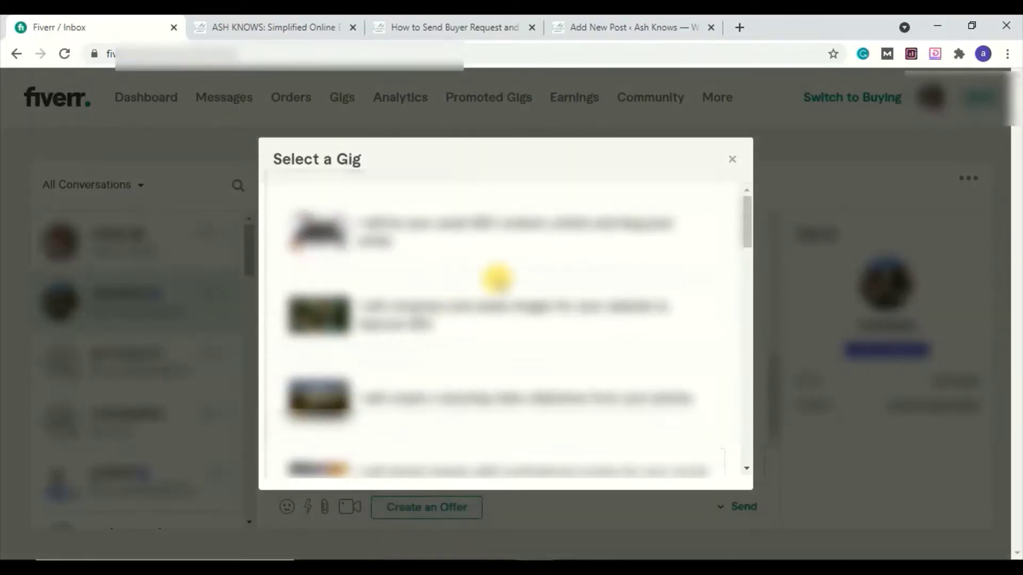
left_click(498, 237)
left_click(436, 283)
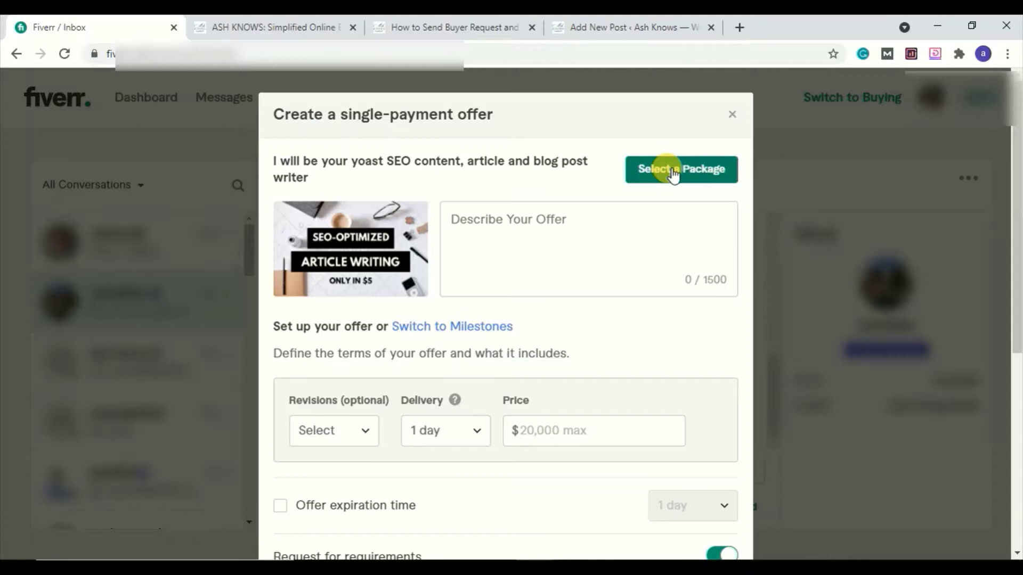
left_click(588, 224)
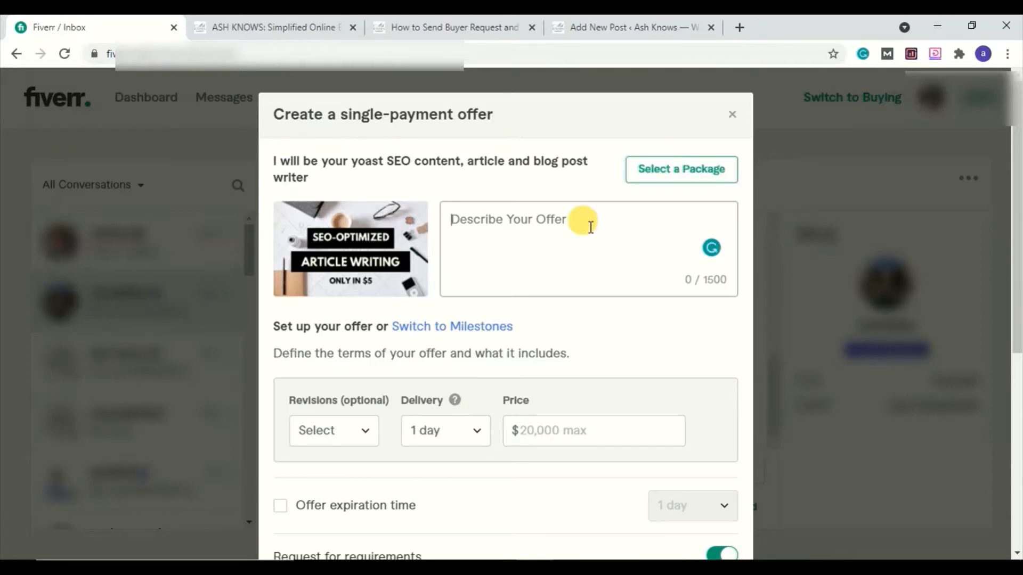
type("I will do ")
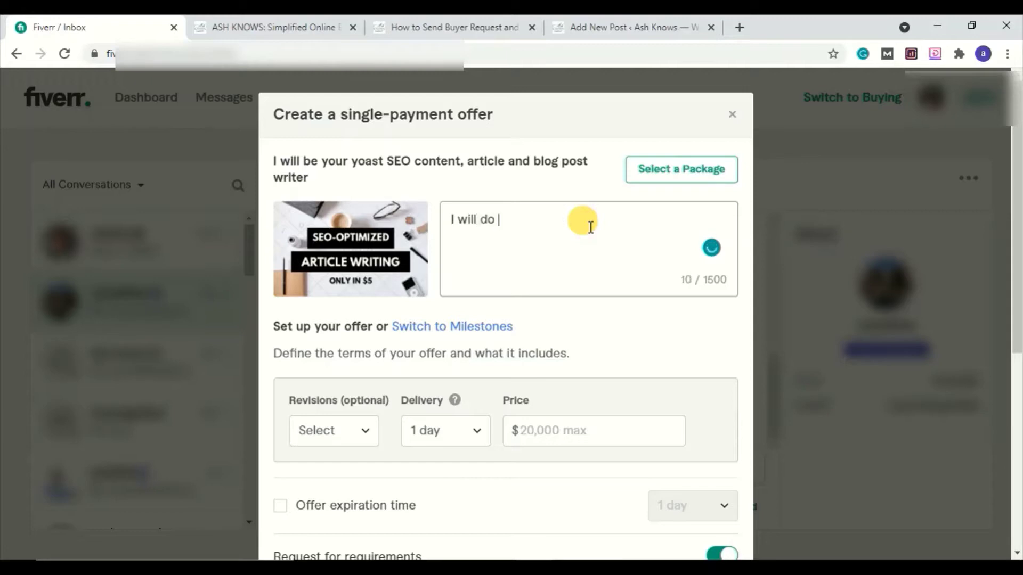
type("this")
Step: Review the price, delivery time and revision fields, leaving 1-day delivery and revisions unchanged
left_click_drag(1005, 128, 1015, 189)
left_click(547, 310)
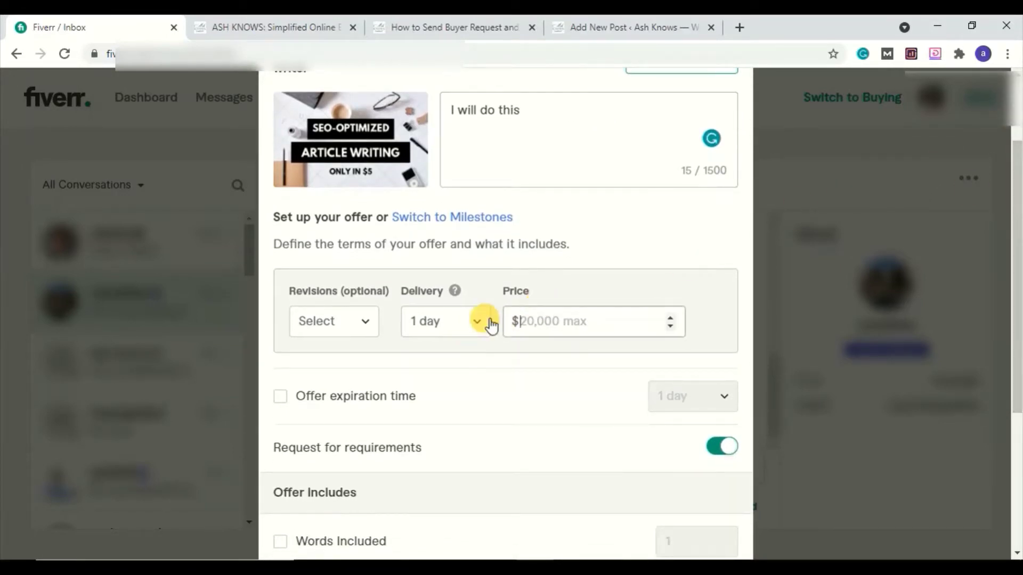
left_click(465, 322)
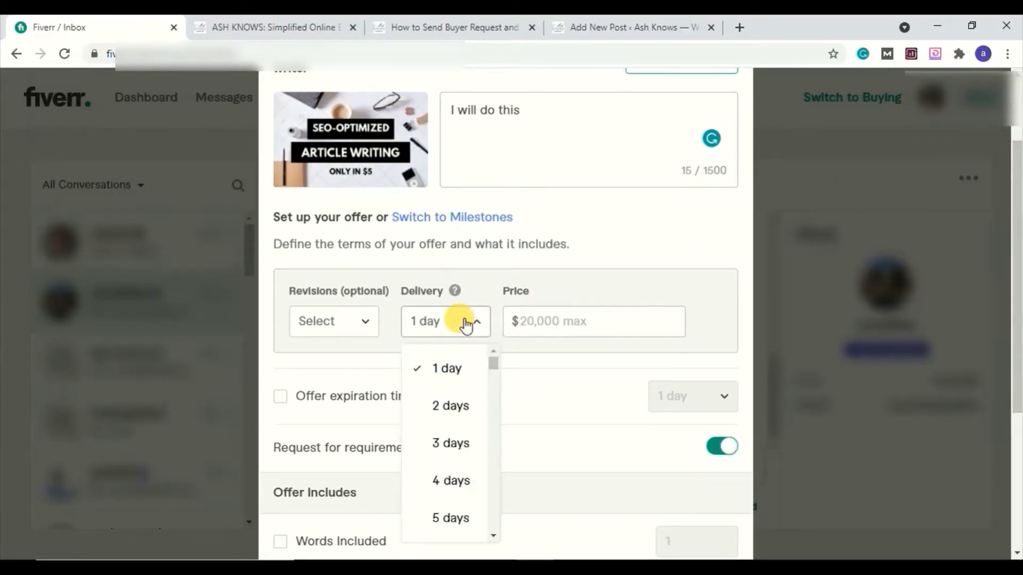
left_click(345, 325)
left_click(346, 324)
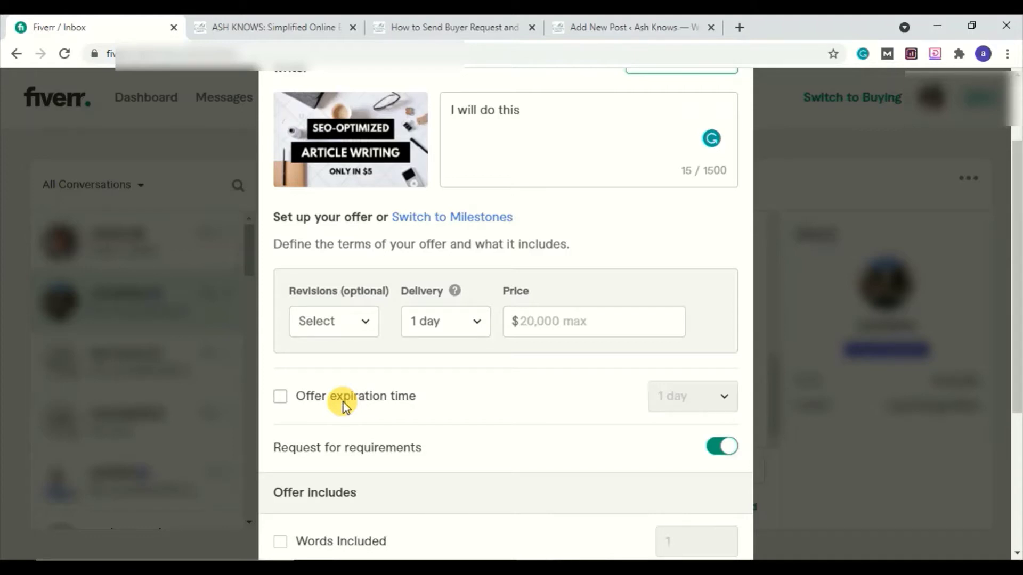
scroll(1015, 217, "up", 2)
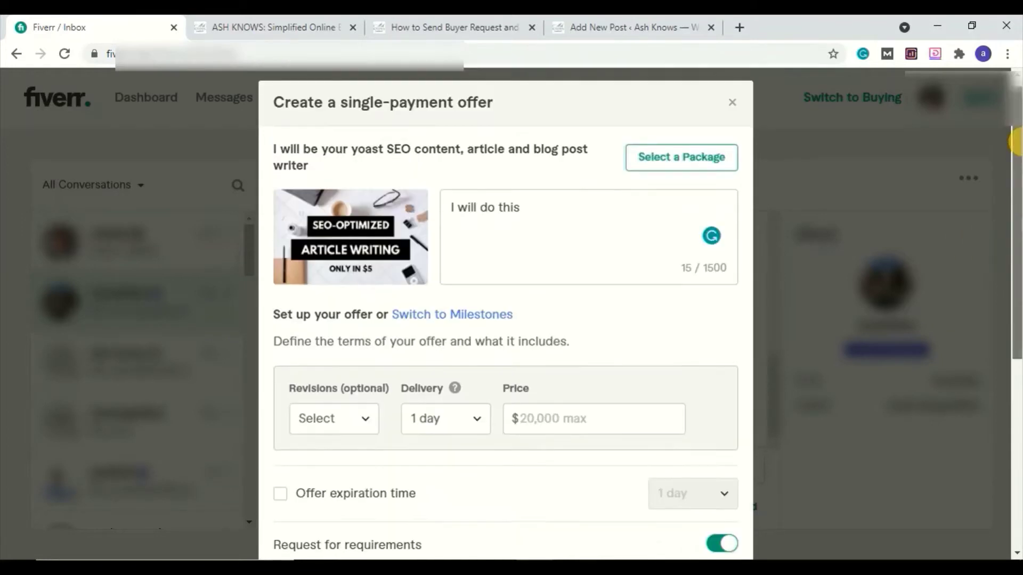
scroll(1016, 144, "down", 6)
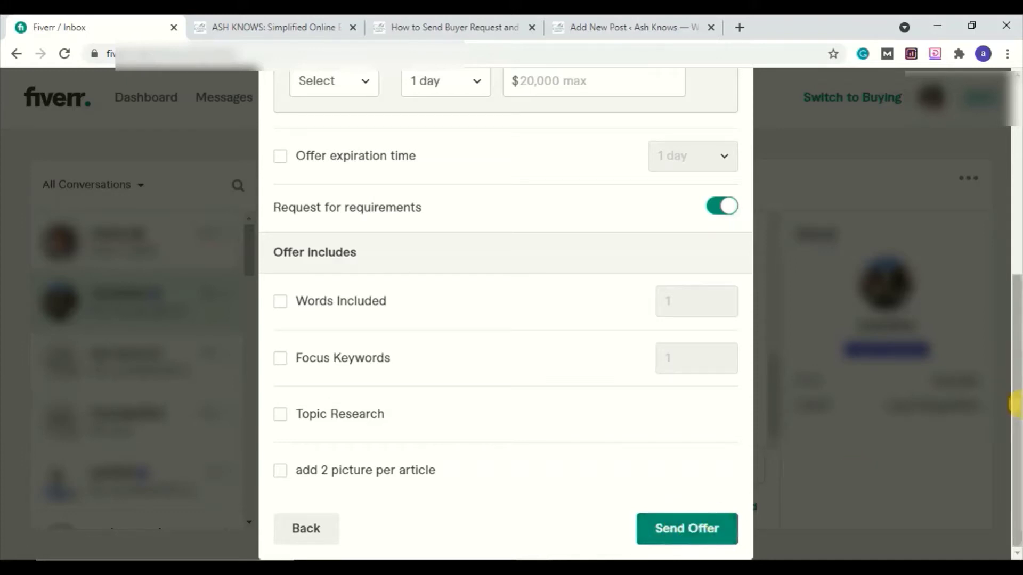
left_click_drag(1015, 411, 1011, 174)
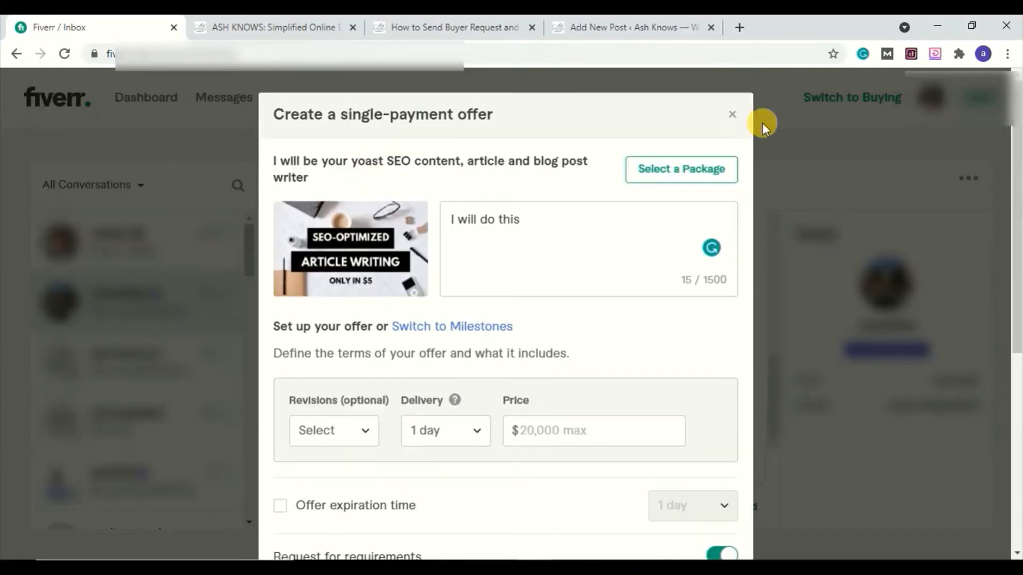
Step: Discard the unsent offer and scroll to the steps in the 'How to Send Buyer Request and Custom Offer on Fiverr' article
left_click(733, 116)
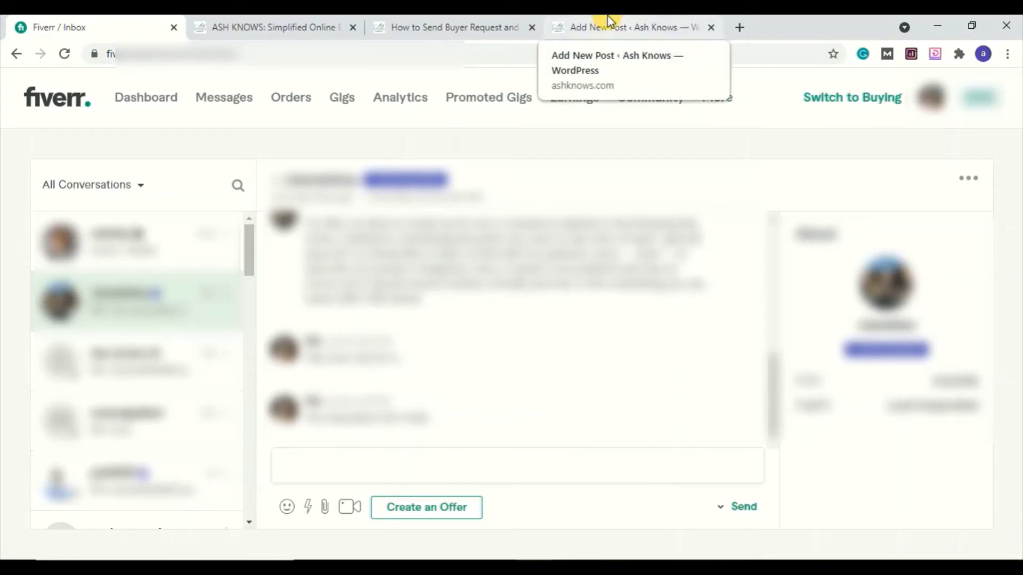
left_click(506, 24)
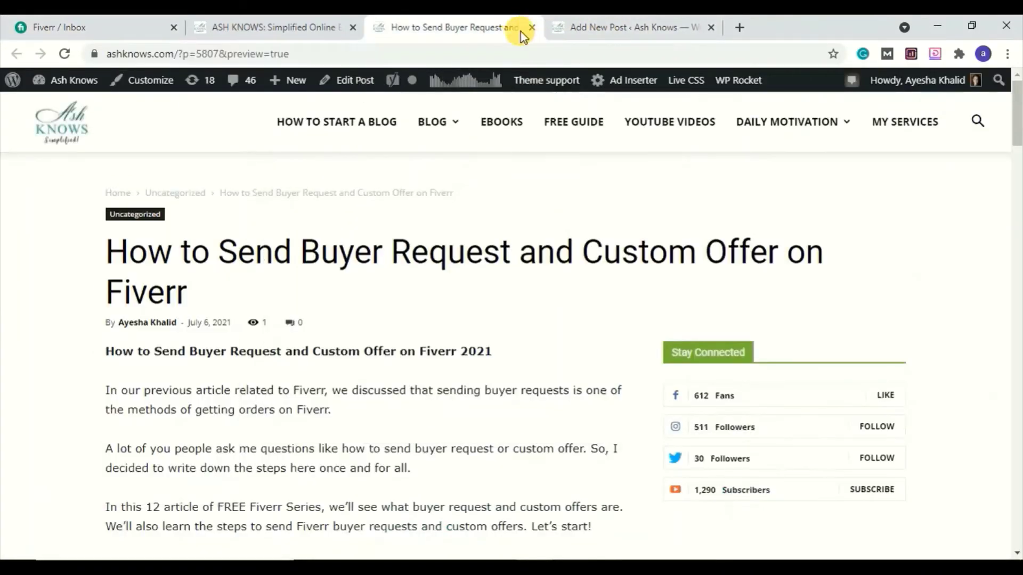
left_click_drag(1012, 134, 1018, 188)
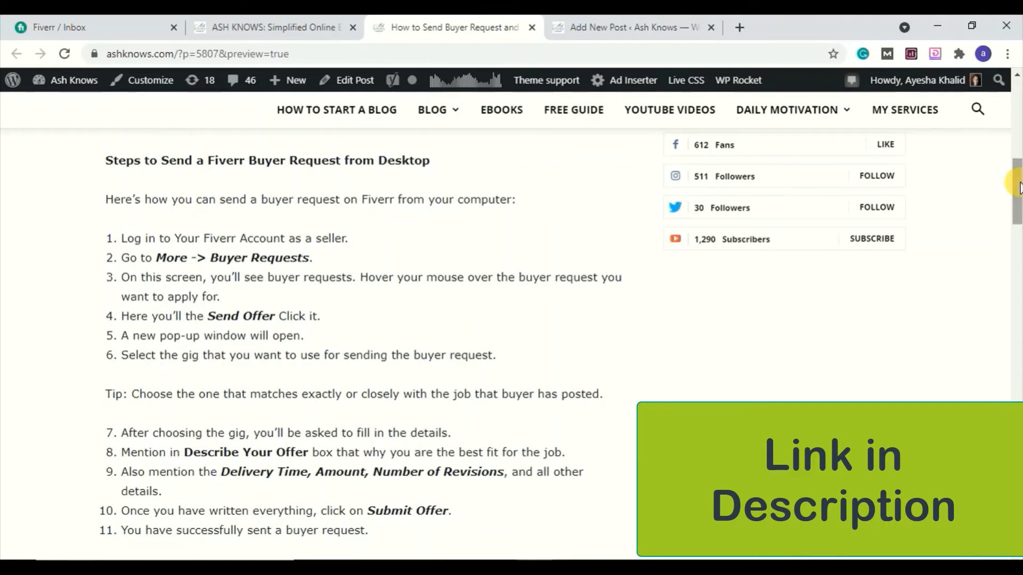